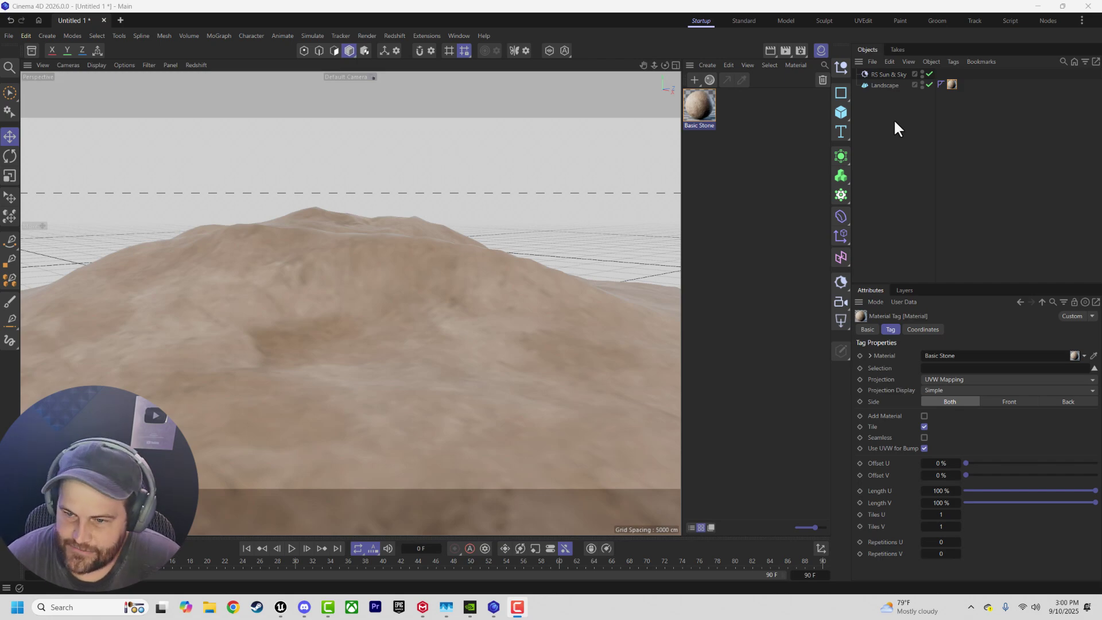
Create clouds from the RS Sun & Sky object's Atmosphere settings and select the RS Clouds object.
click(889, 115)
click(886, 85)
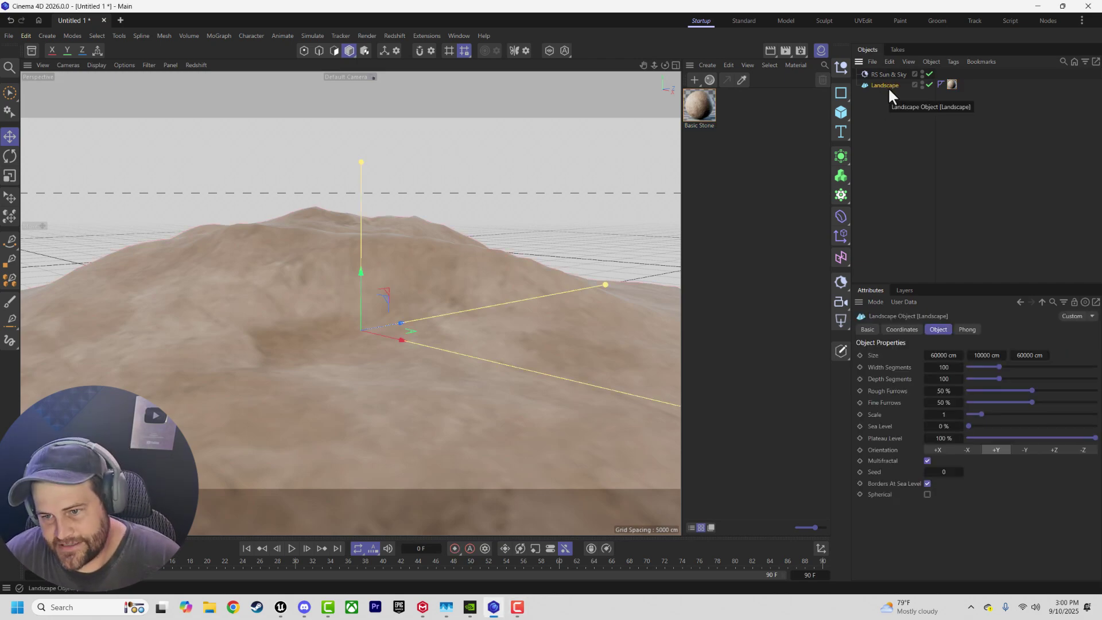
click(880, 72)
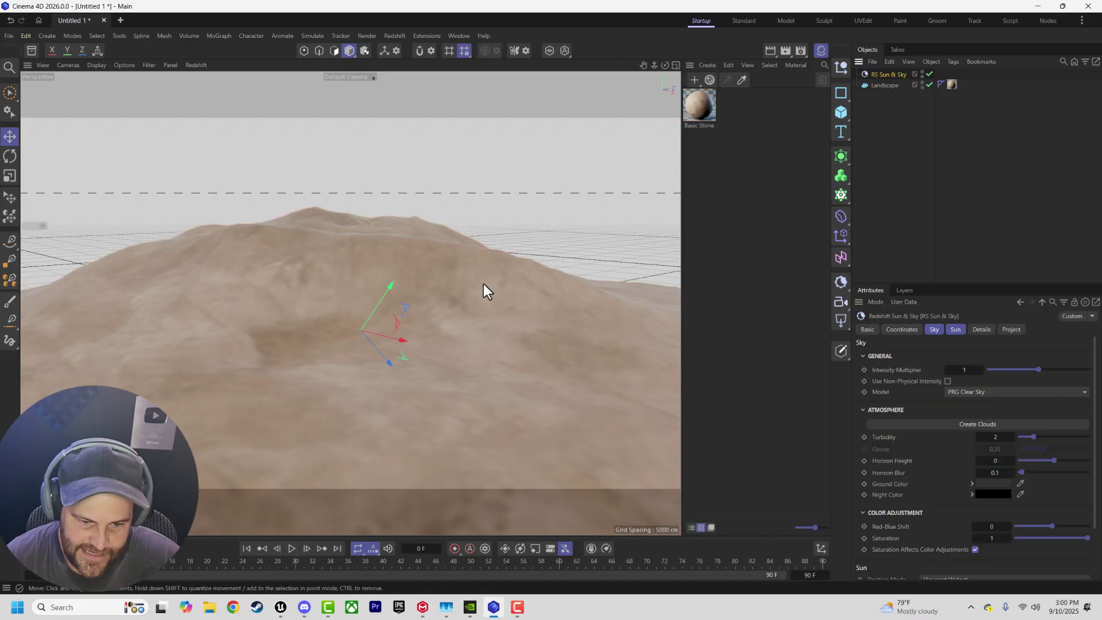
click(907, 426)
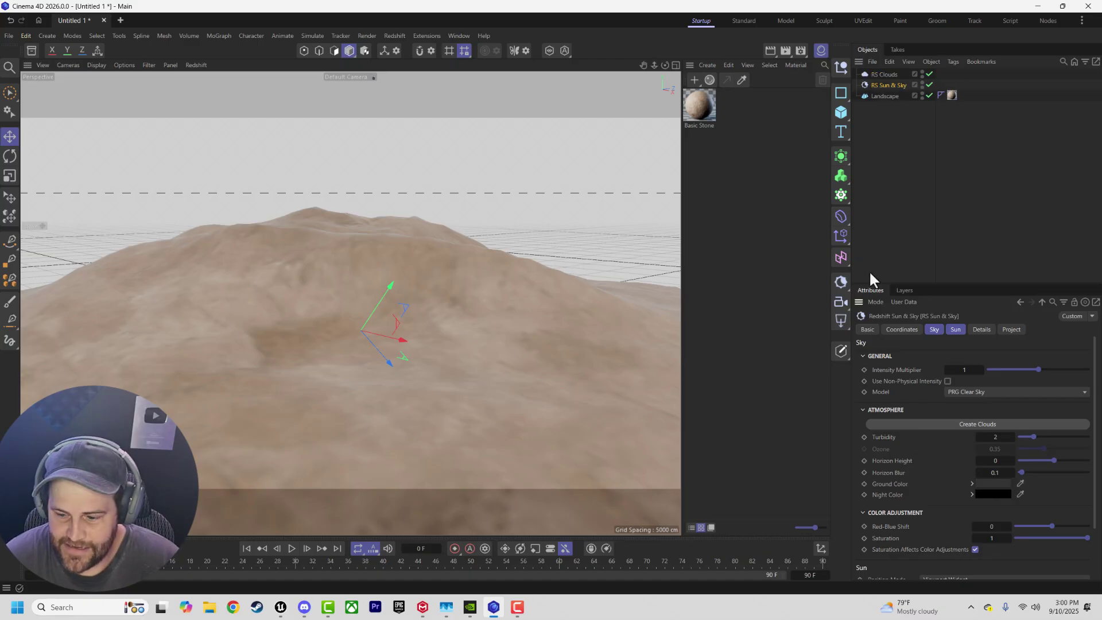
click(879, 76)
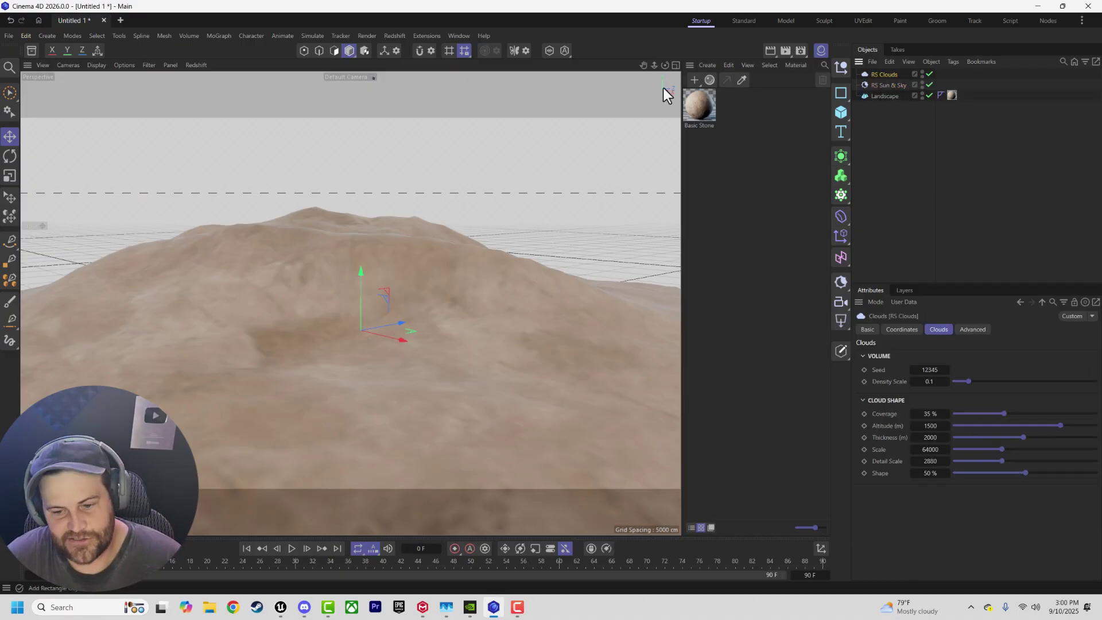
Open the Redshift RenderView with a live render running and move its window aside.
click(394, 36)
click(397, 123)
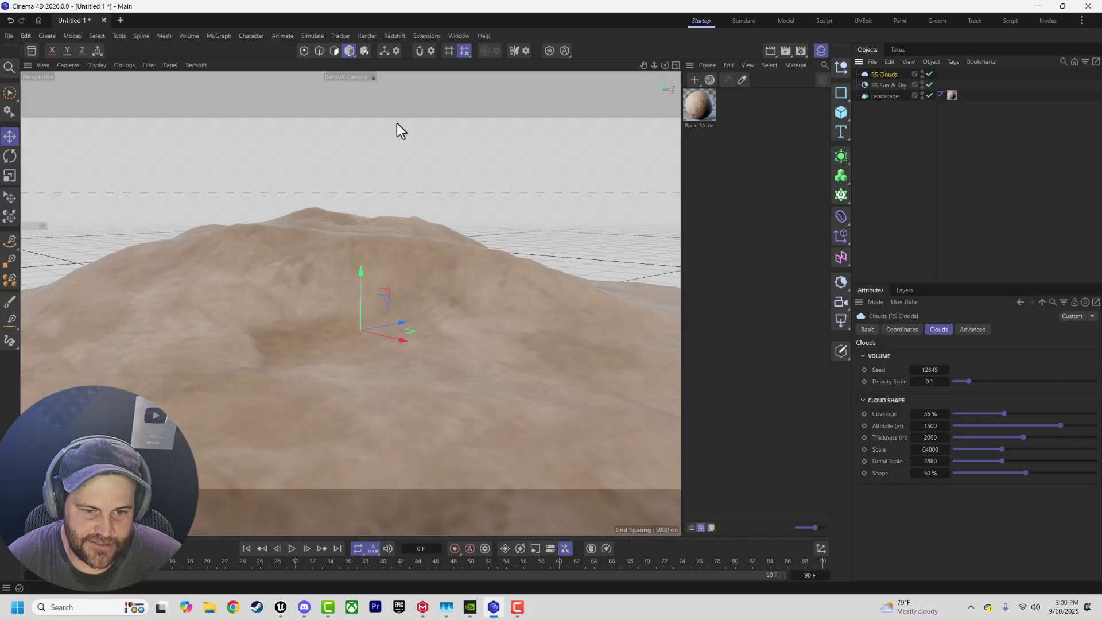
click(418, 155)
drag(490, 119, 112, 57)
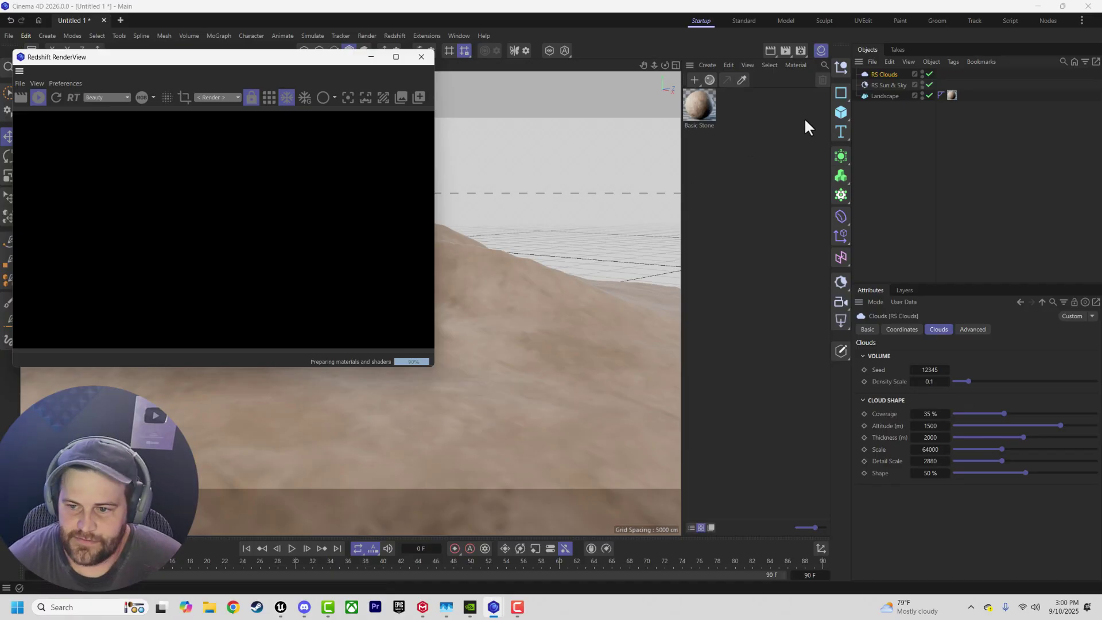
Add a Figure object to the scene and activate the Place tool.
click(841, 113)
click(876, 201)
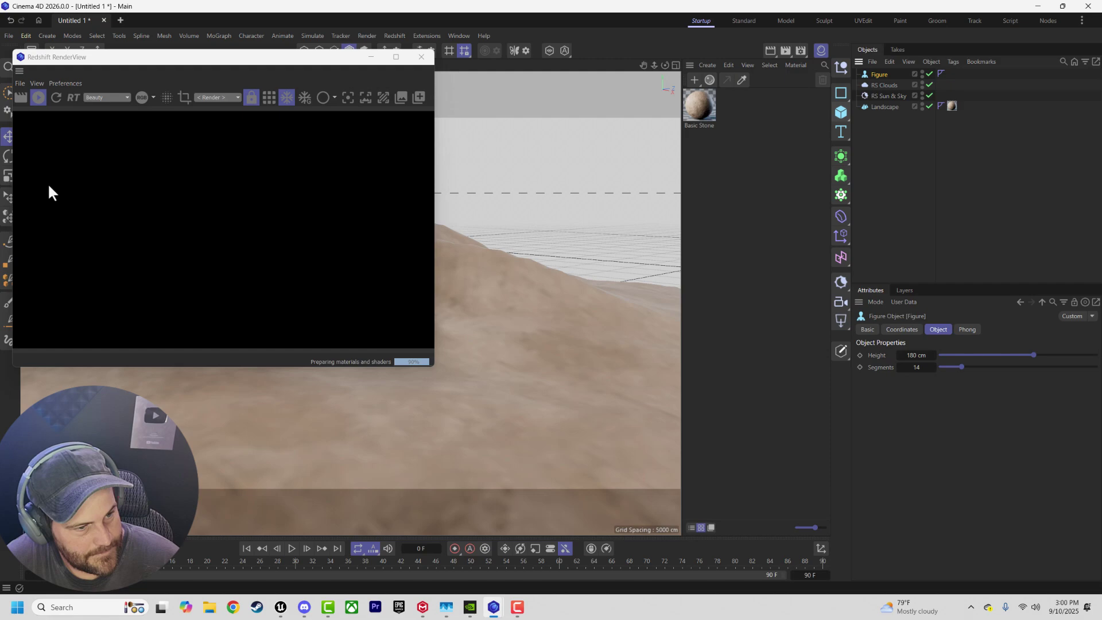
click(8, 195)
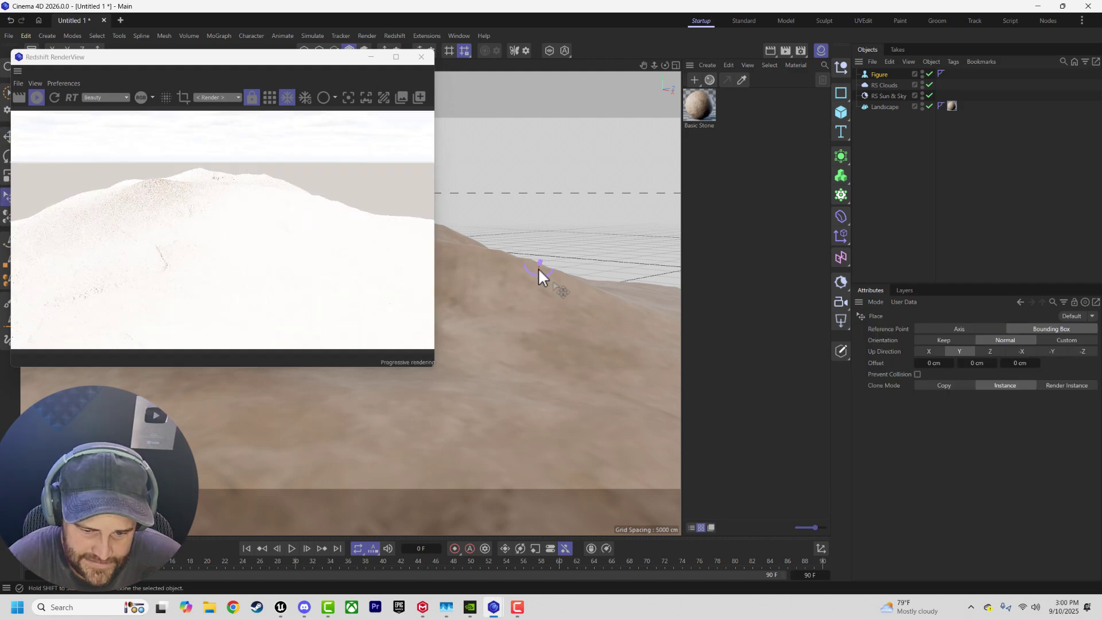
click(142, 54)
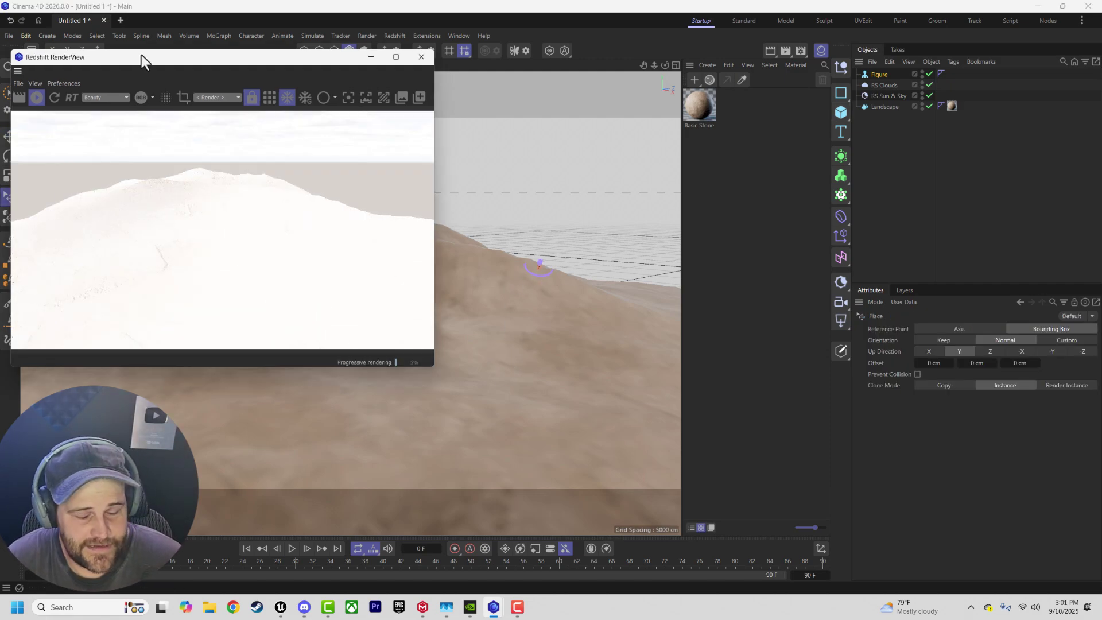
Delete the RS Clouds object from the scene.
click(889, 96)
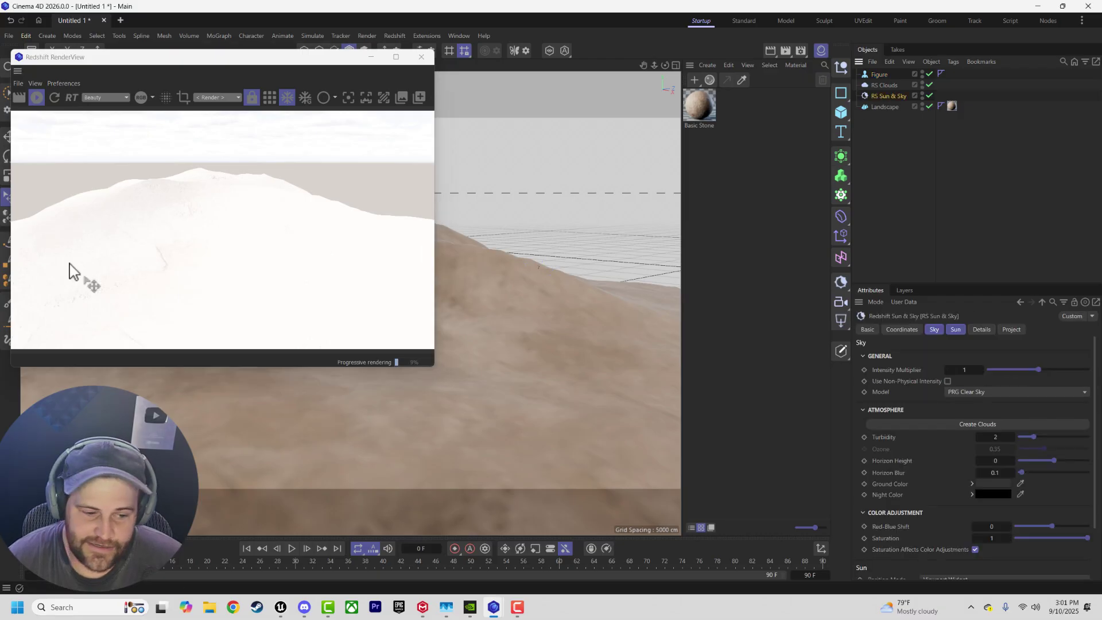
alt+drag(497, 417, 633, 354)
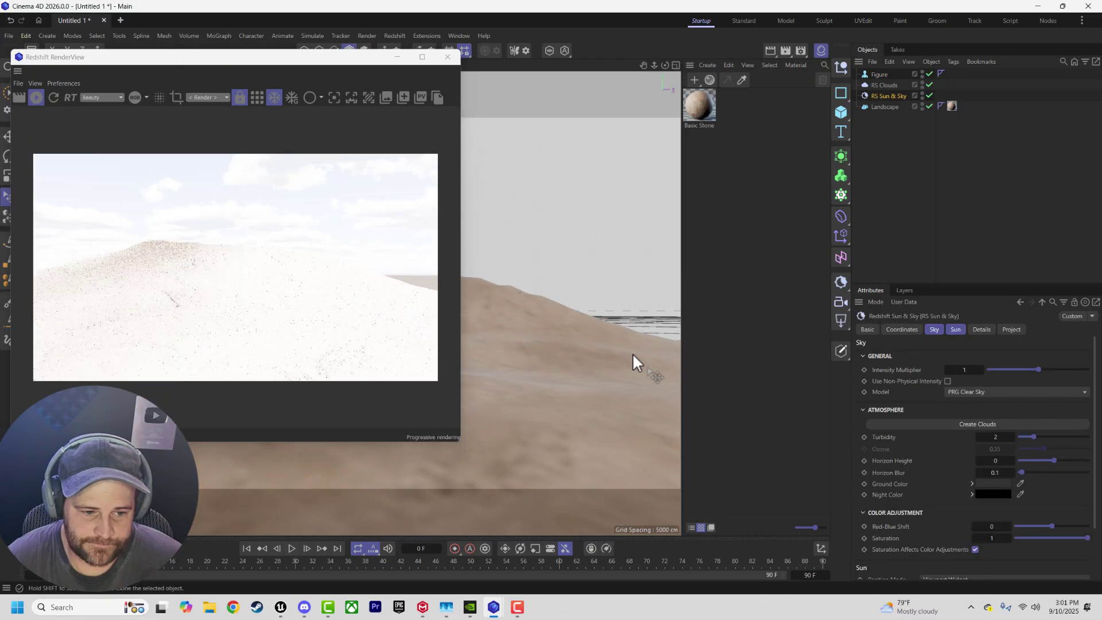
click(886, 90)
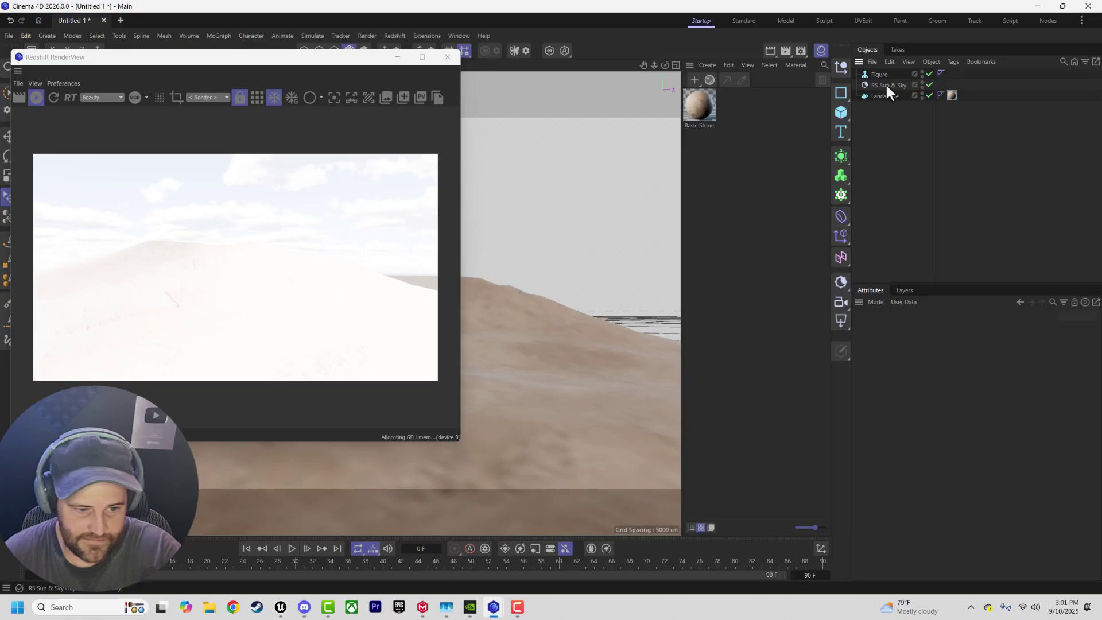
key(Delete)
Enable Use Non-Physical Intensity on the RS Sun & Sky object and create clouds from its Atmosphere settings.
click(879, 85)
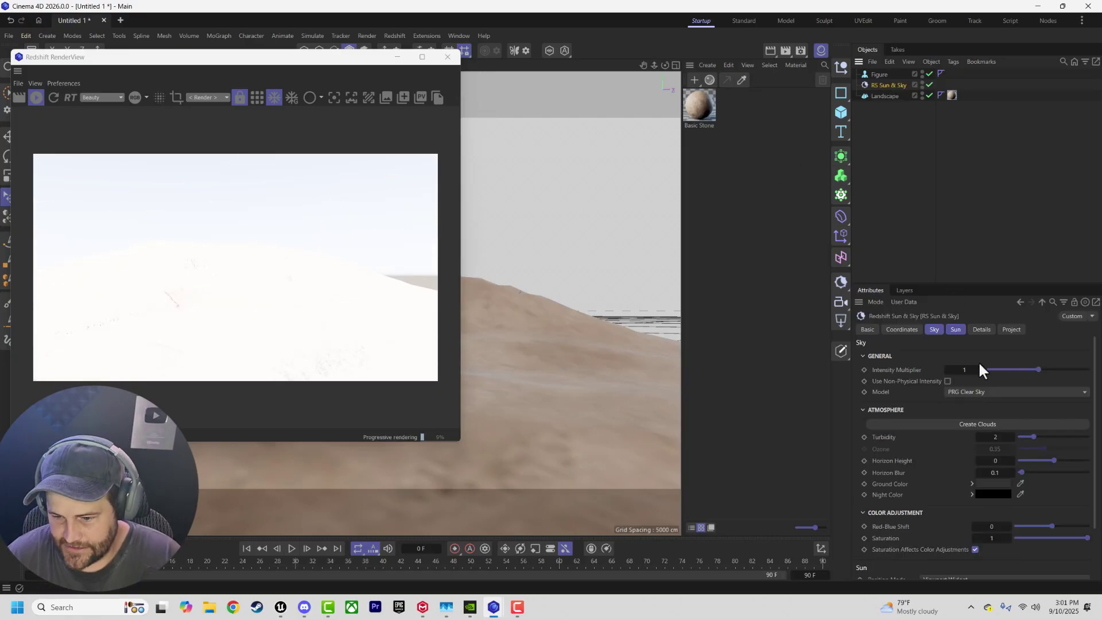
click(949, 381)
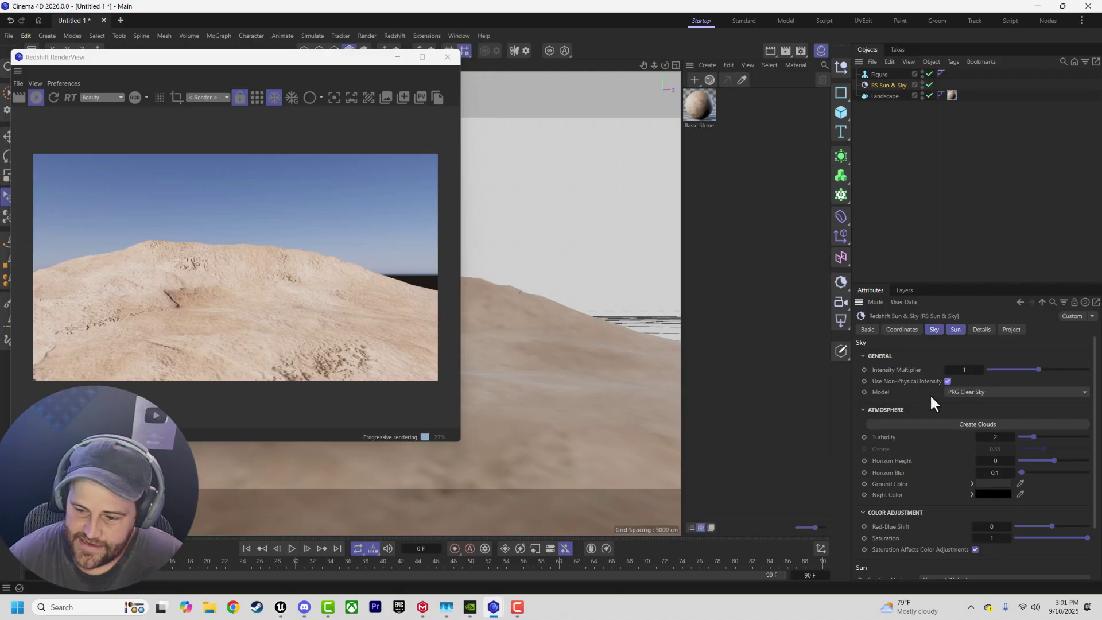
click(931, 425)
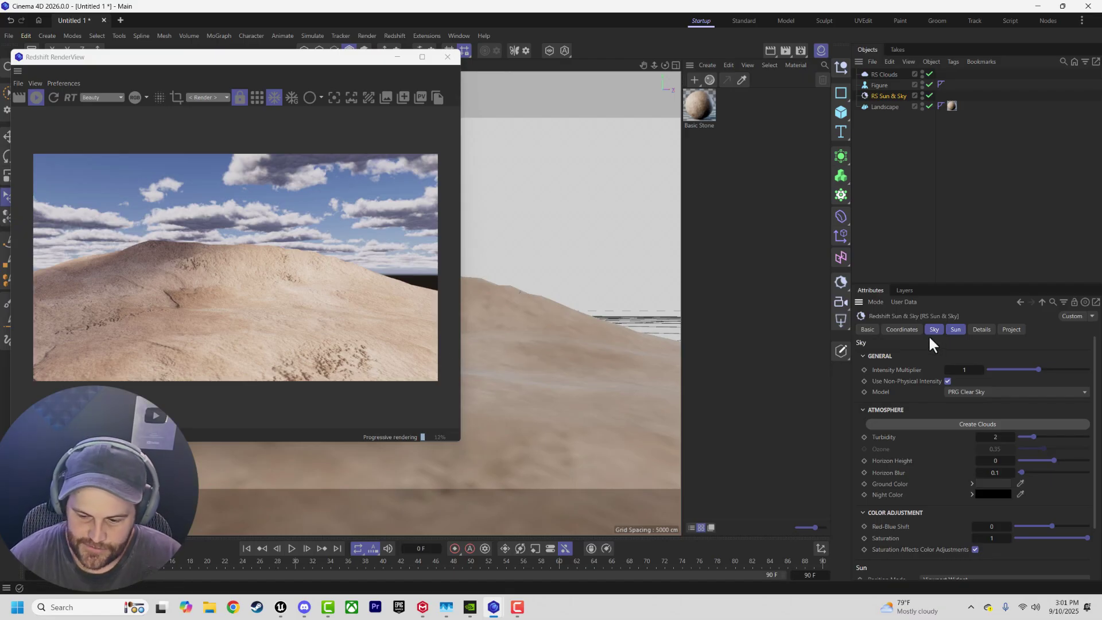
scroll(912, 405, down, 2)
scroll(878, 428, up, 2)
scroll(911, 425, down, 2)
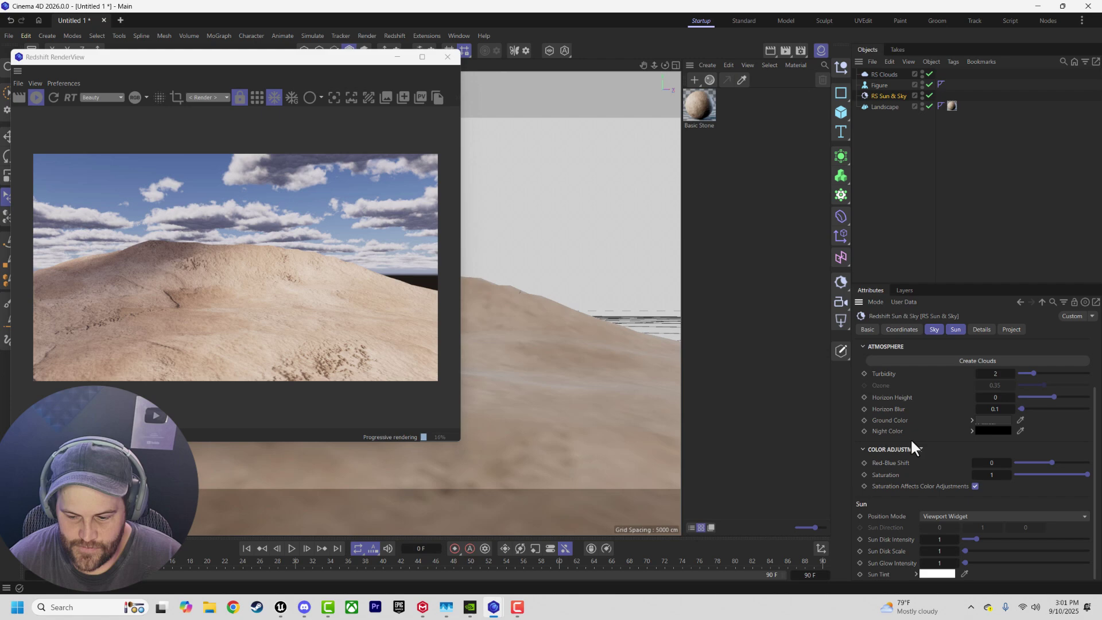
Set the RS Clouds object's Seed to 12444, Density Scale to 0.027 and Coverage to 36%.
click(874, 73)
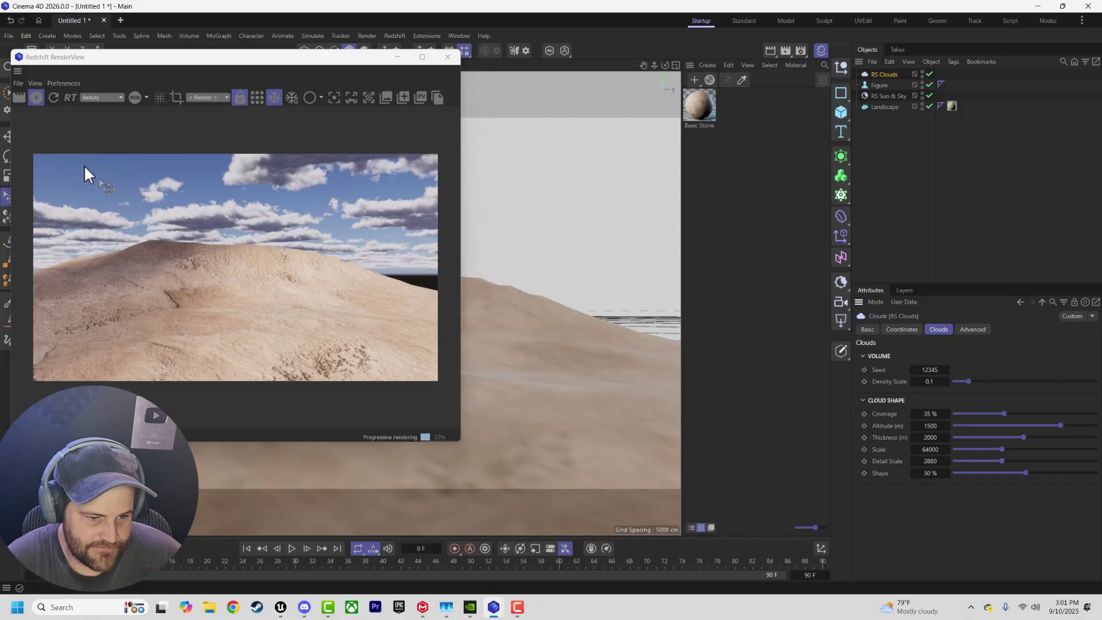
drag(942, 368, 933, 368)
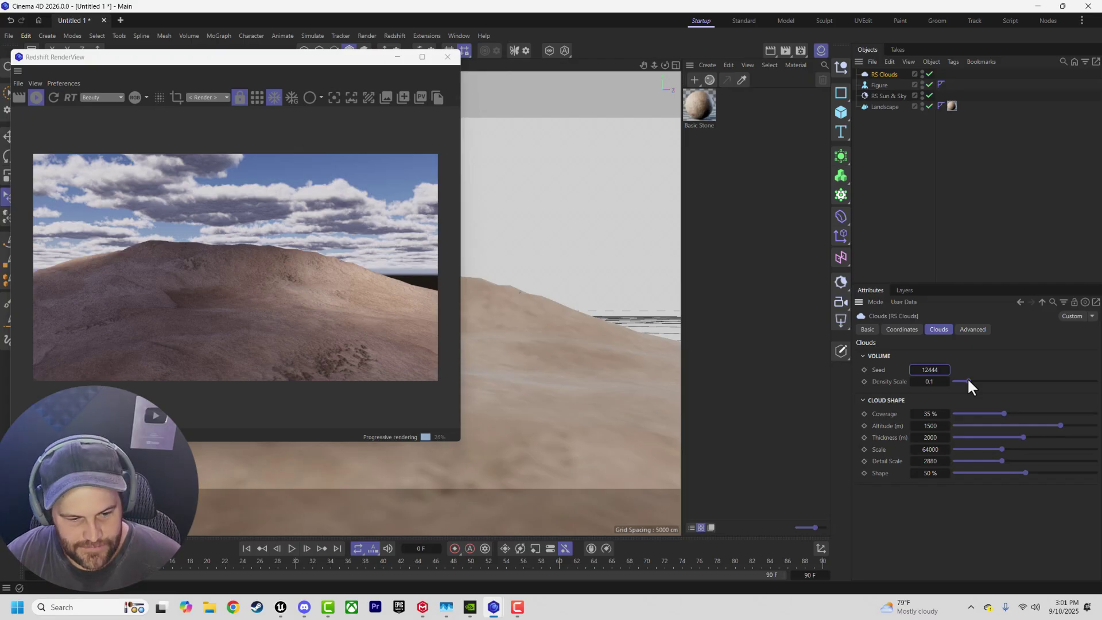
drag(967, 381, 1006, 384)
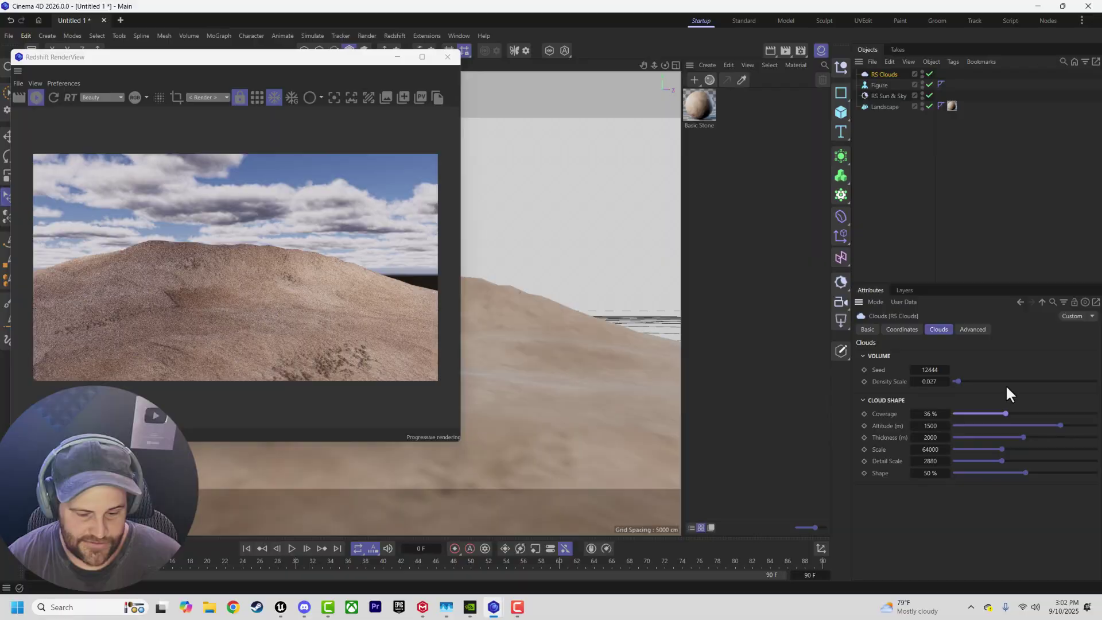
Adjust the cloud shape to an Altitude of 1415 m, Thickness of 3025 m, Scale of 81846 and Detail Scale of 5760.
mouse_move(1060, 424)
mouse_down()
mouse_move(929, 432)
mouse_move(1054, 423)
mouse_up()
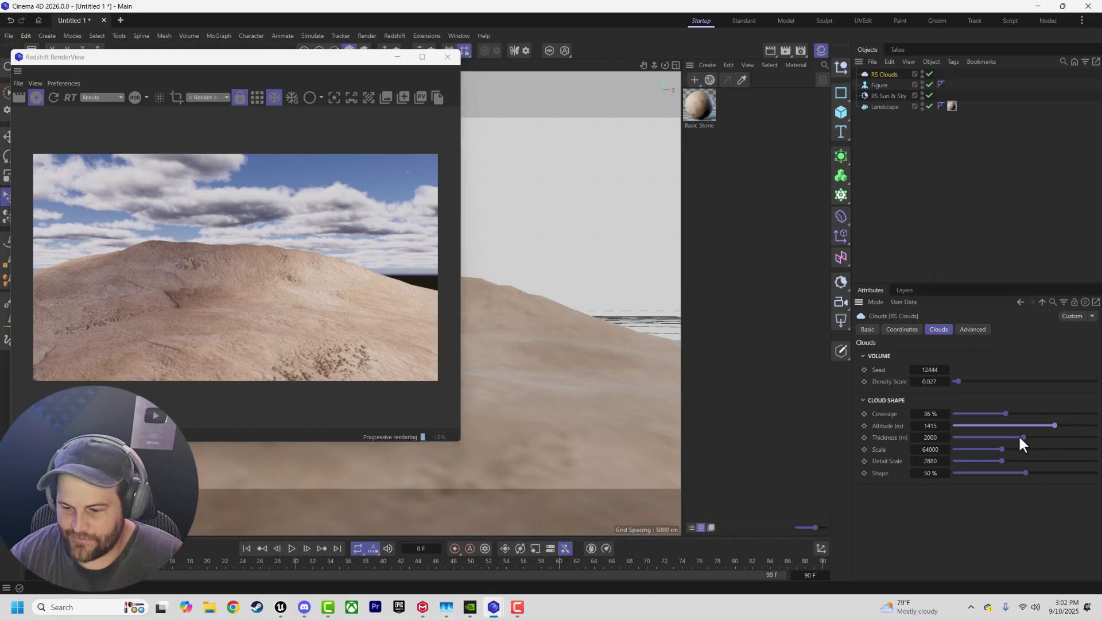
drag(1020, 435, 937, 430)
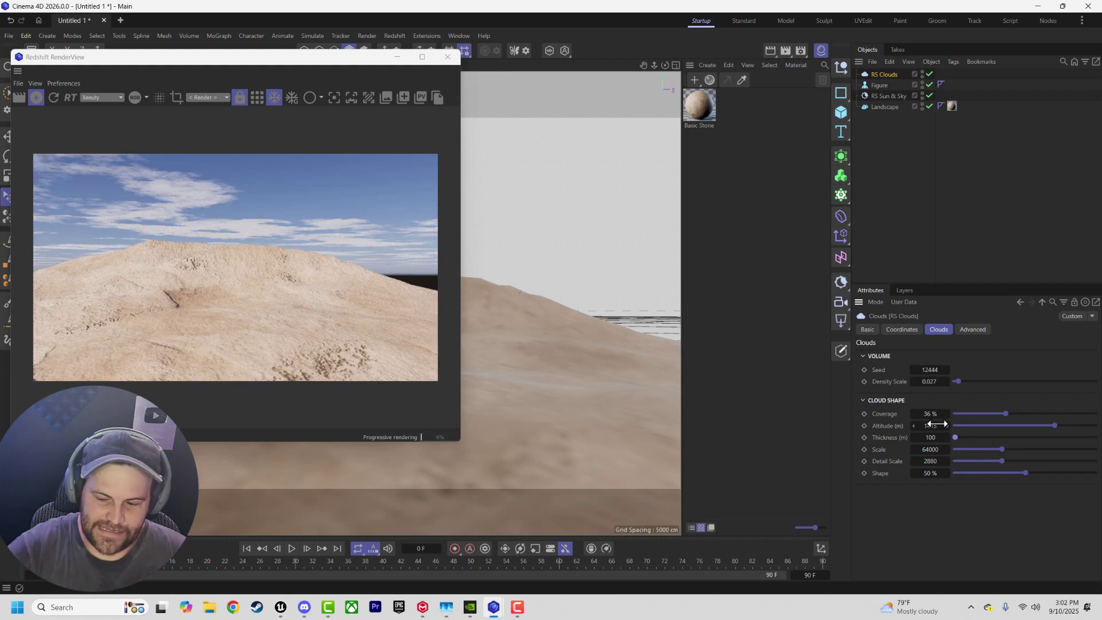
drag(954, 436, 1062, 407)
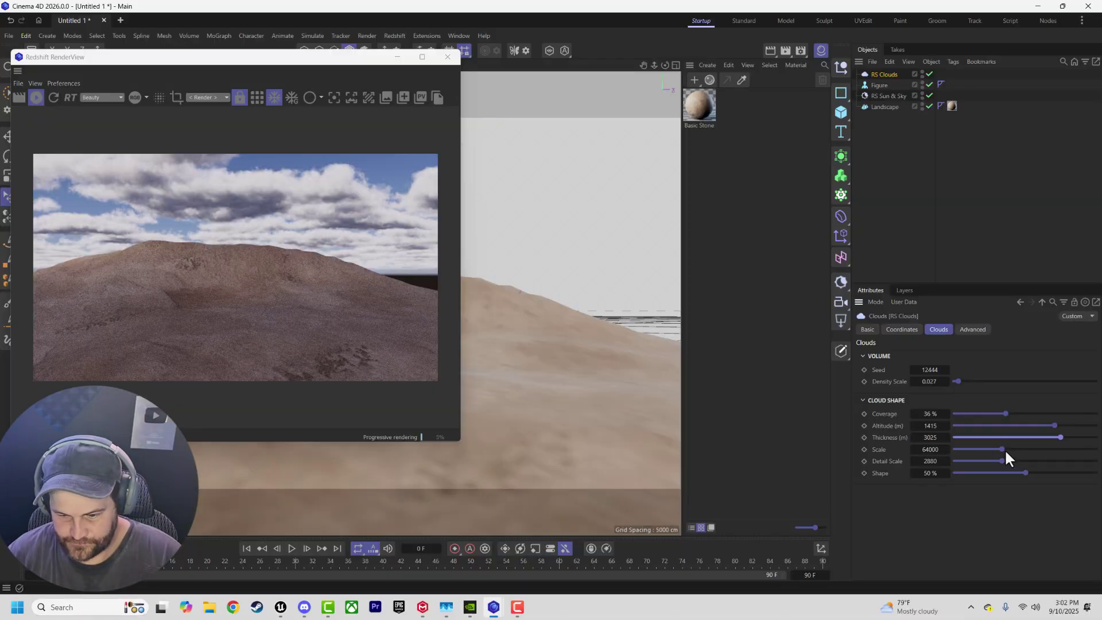
drag(1003, 449, 1099, 460)
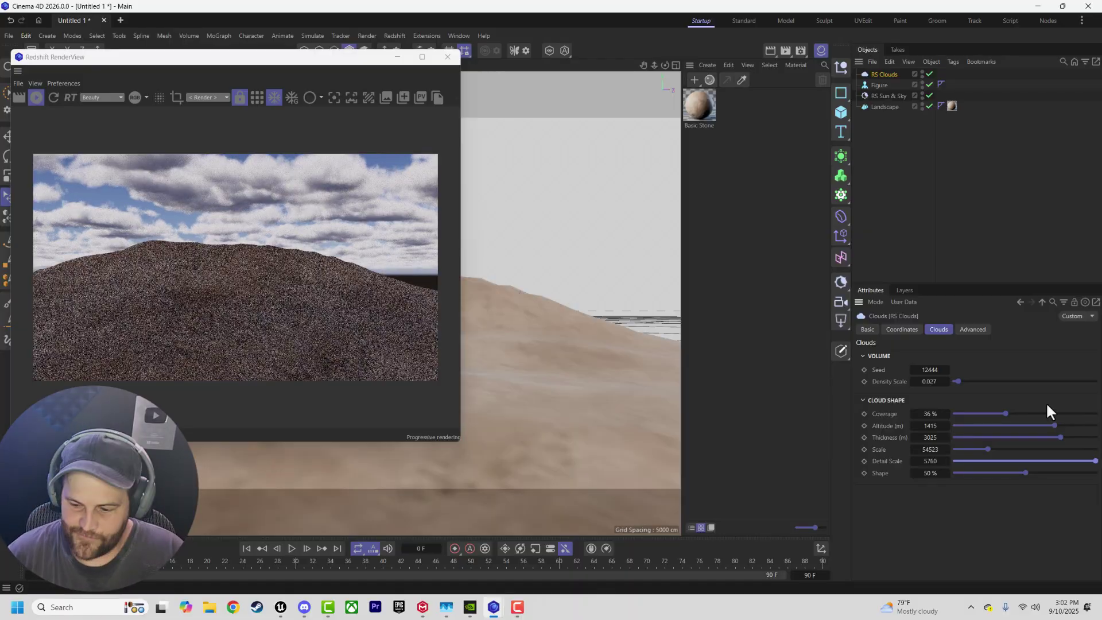
drag(989, 449, 1028, 441)
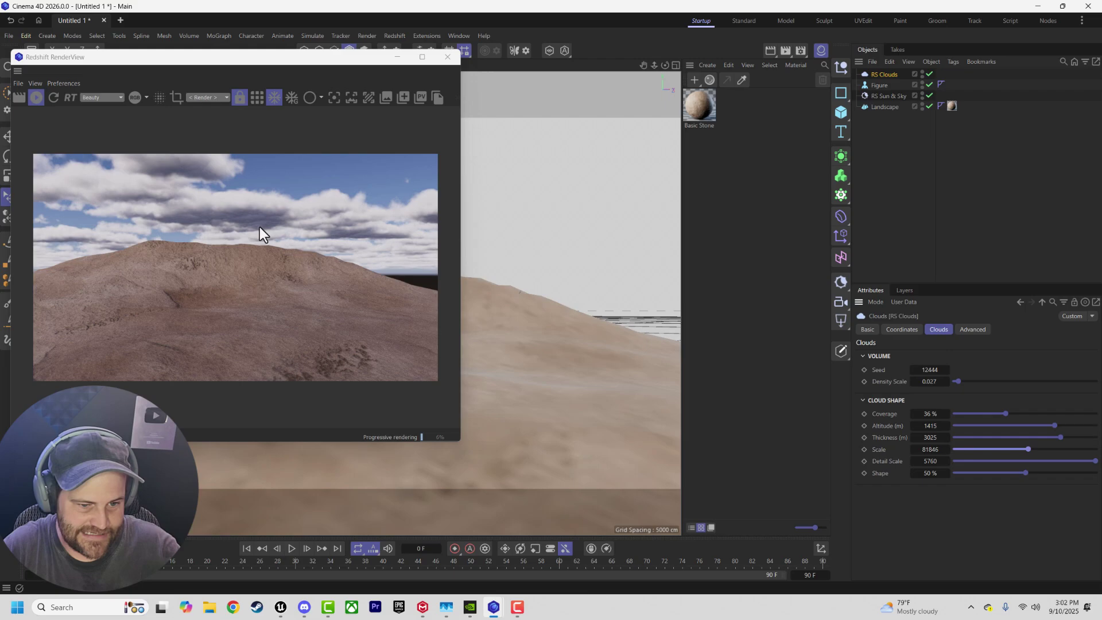
Enable Volumetric Clouds and Hex Tiling in the RS Clouds object's advanced optimizations.
alt+right_drag(585, 318, 578, 501)
alt+drag(578, 500, 586, 382)
alt+right_drag(586, 382, 563, 619)
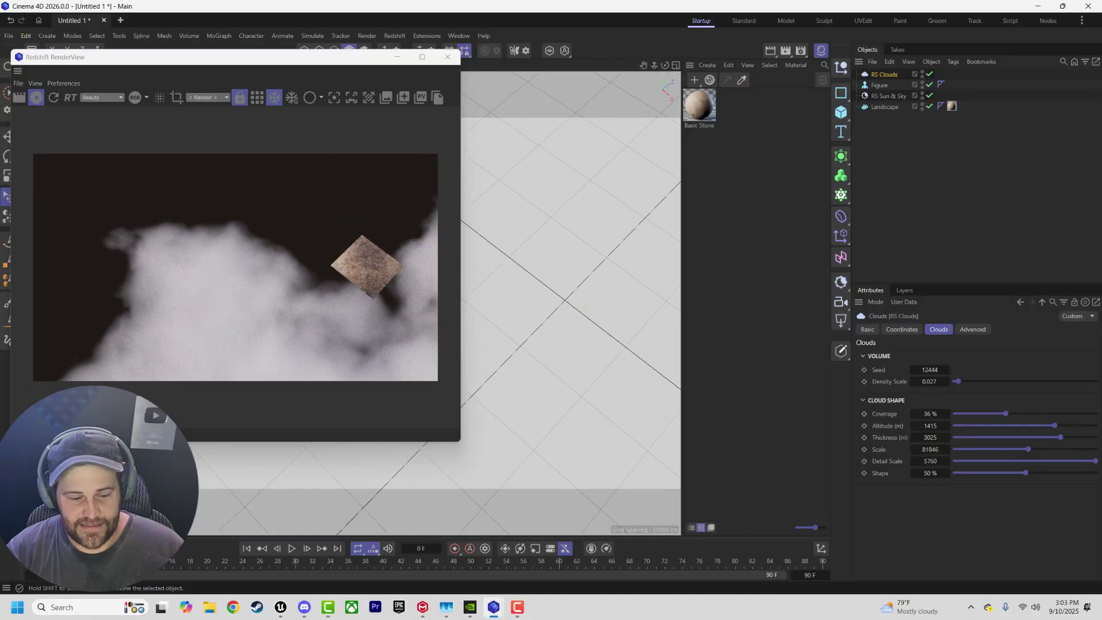
alt+drag(561, 327, 391, 506)
alt+drag(392, 506, 381, 524)
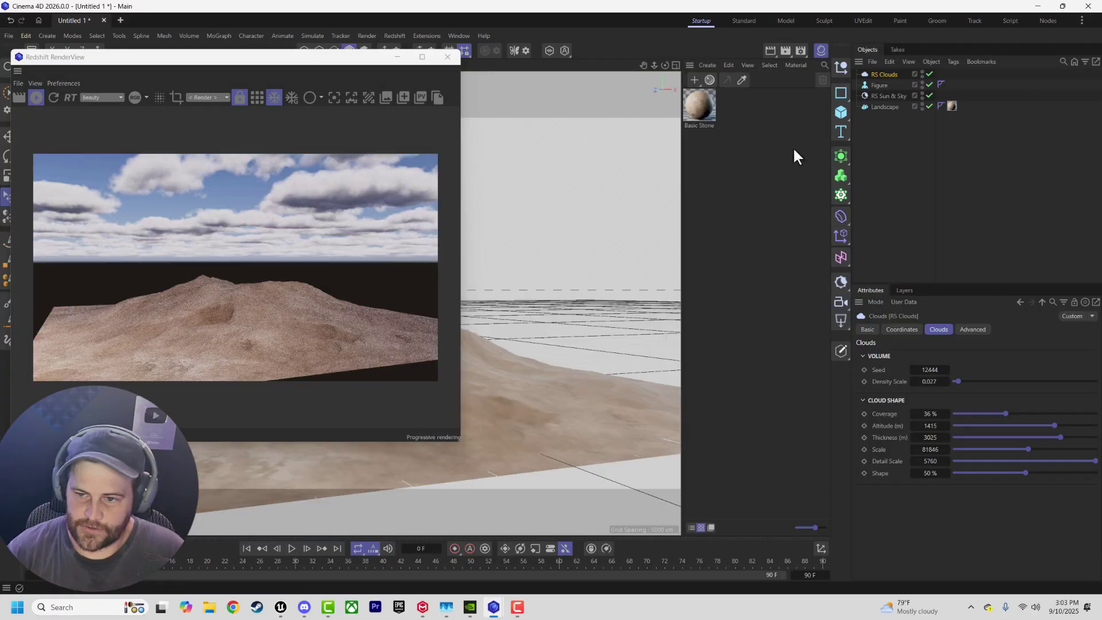
click(972, 331)
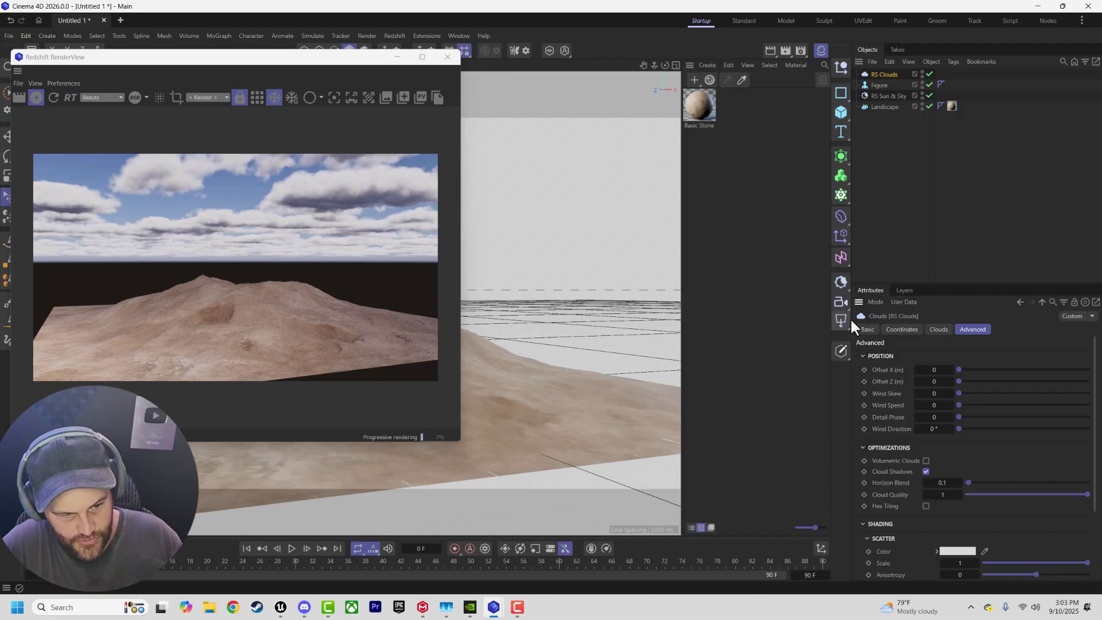
click(925, 461)
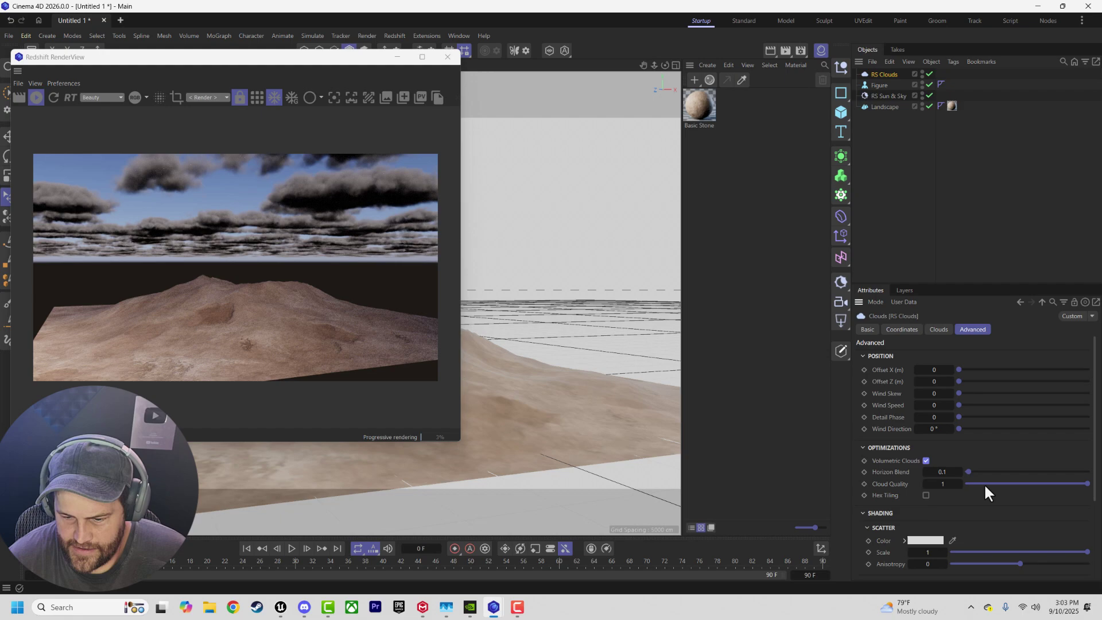
click(927, 491)
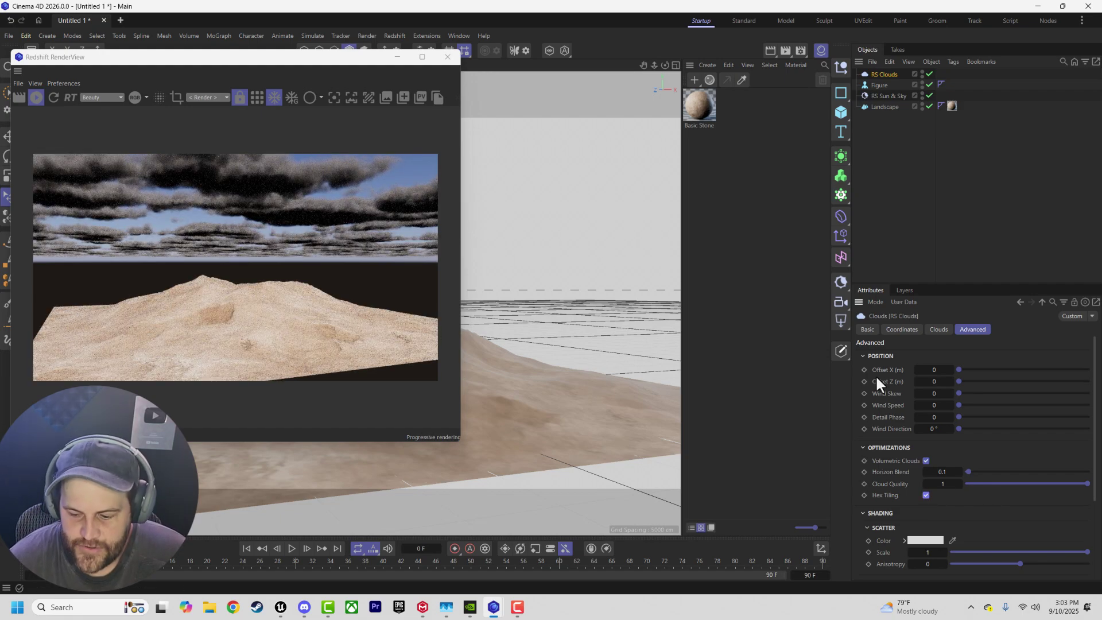
Set the clouds' Horizon Blend to 2.25.
scroll(901, 519, down, 3)
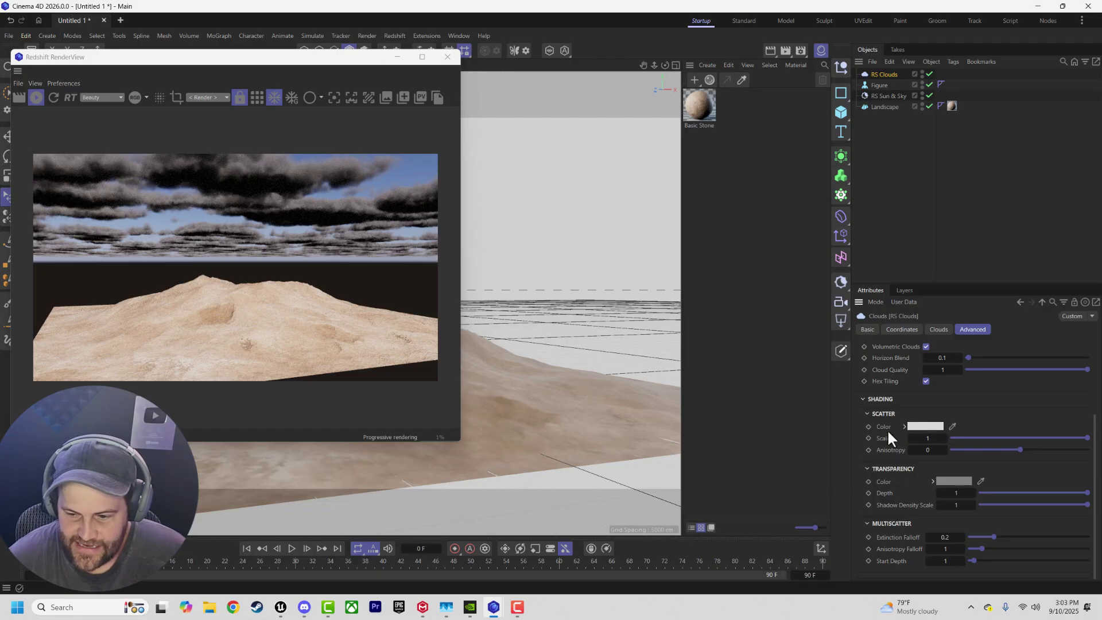
scroll(893, 410, up, 2)
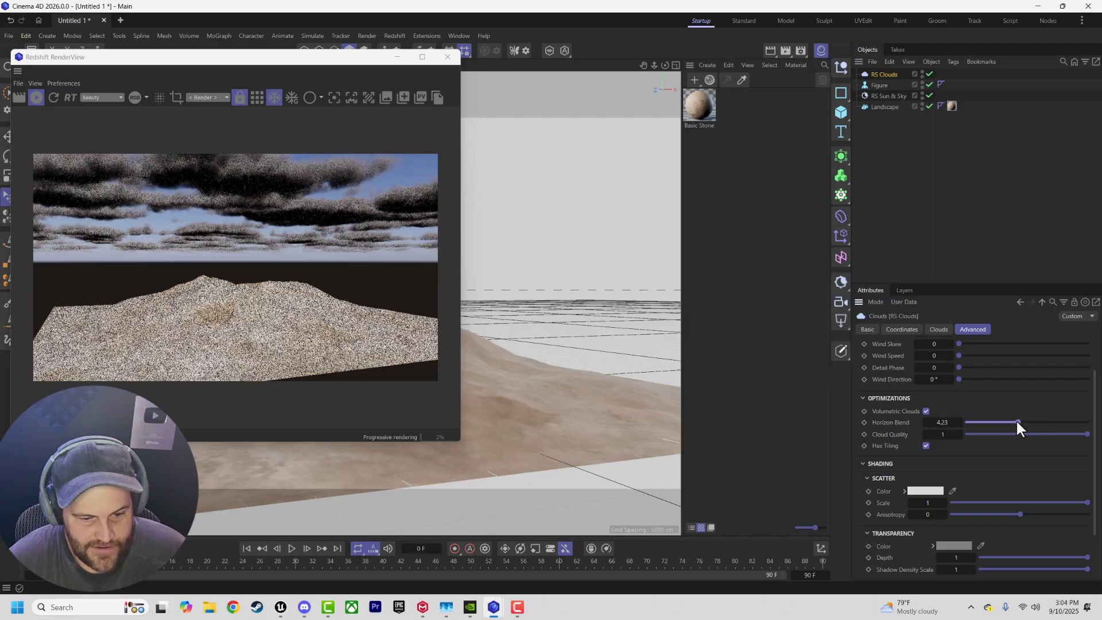
mouse_move(1016, 423)
mouse_down()
mouse_move(993, 422)
mouse_move(1058, 425)
mouse_move(999, 426)
mouse_up()
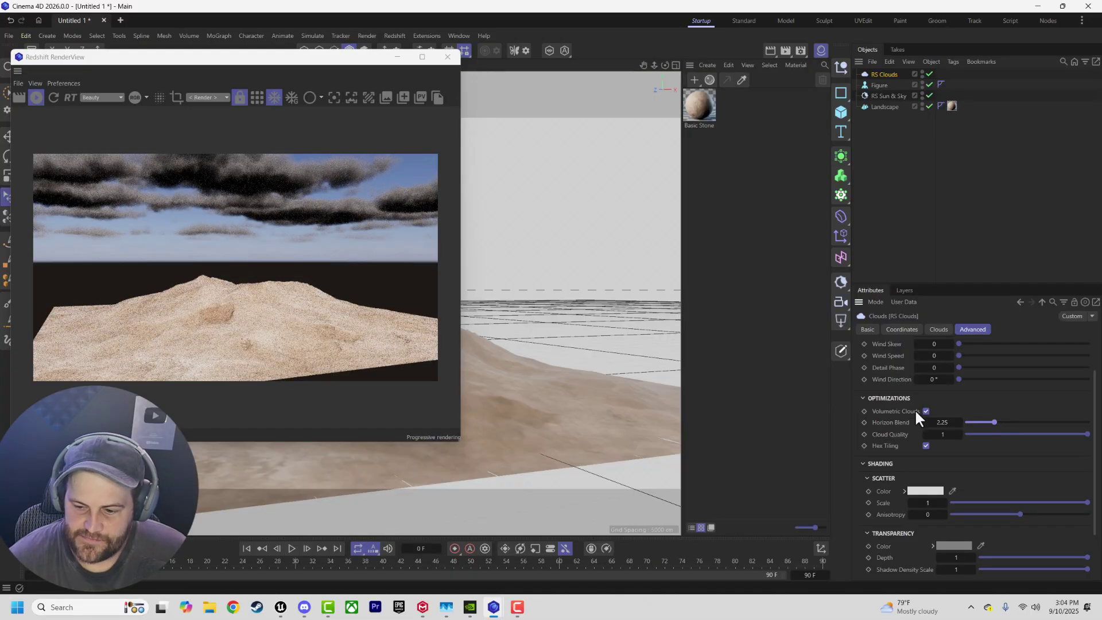
Turn off Volumetric Clouds and increase the clouds' Offset X.
scroll(899, 396, up, 2)
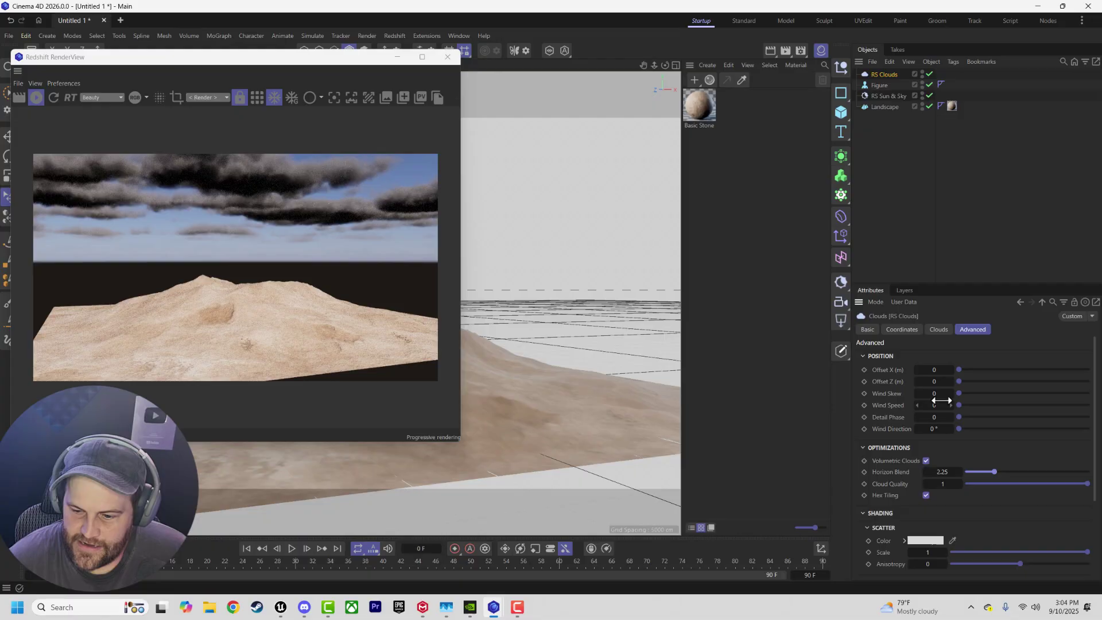
click(925, 460)
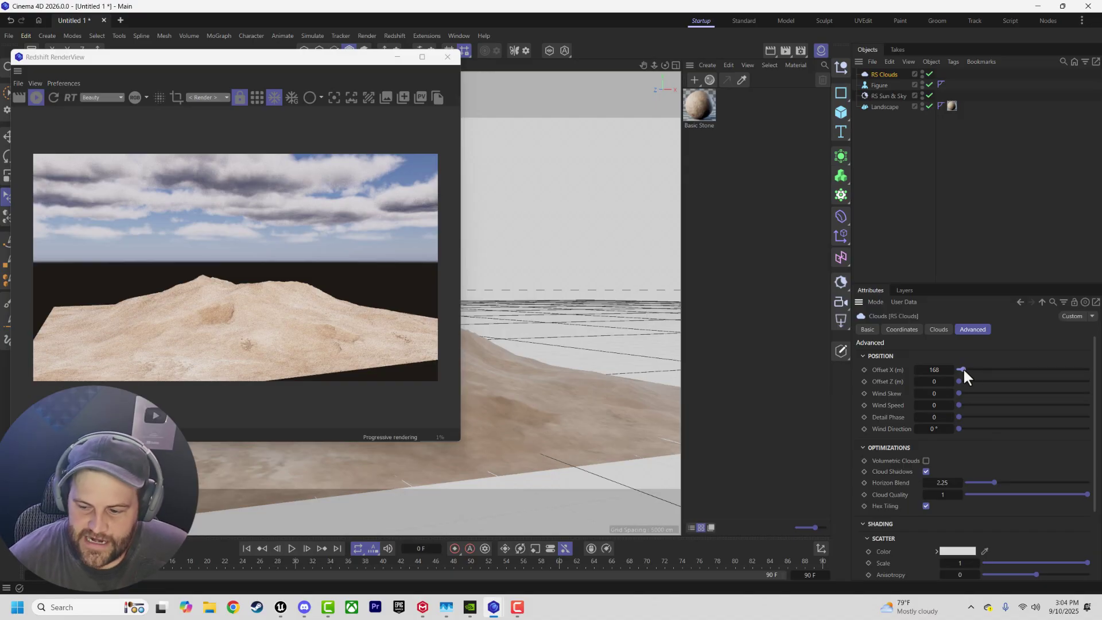
drag(962, 368, 990, 365)
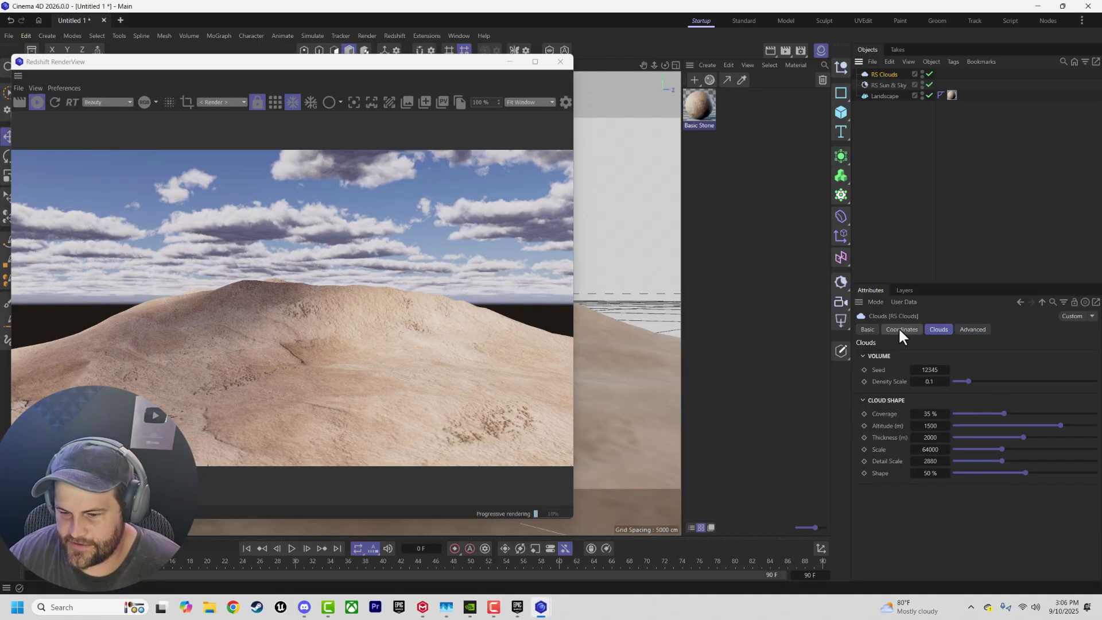
Set the clouds' Wind Skew to 1, Wind Speed to 8.445, Detail Phase to 5.588 and Wind Direction to 88°.
click(974, 328)
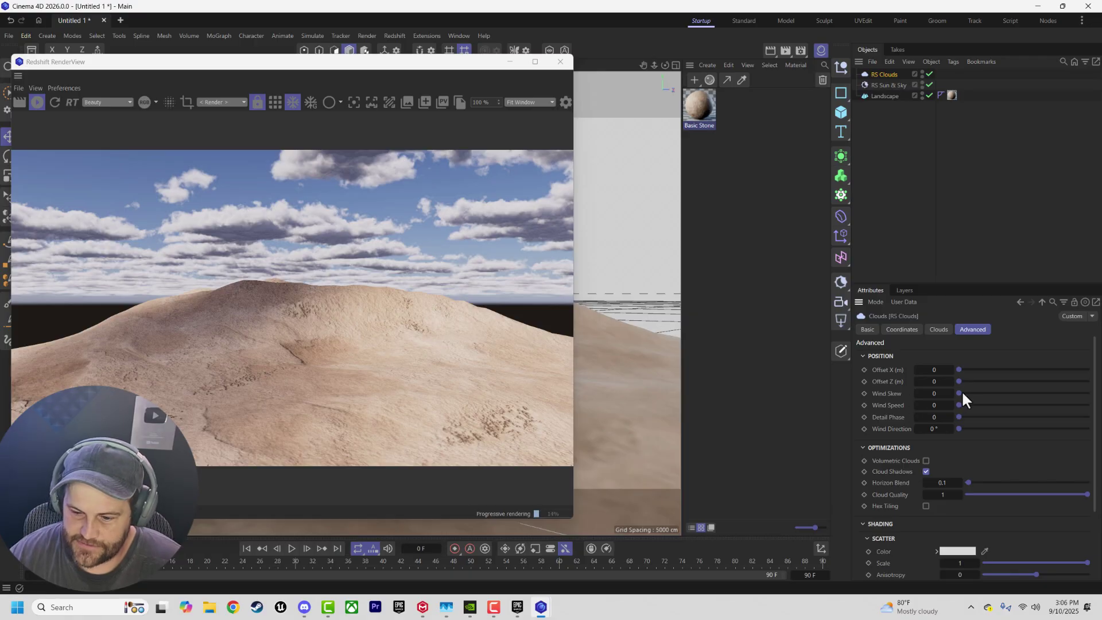
drag(974, 393, 1058, 384)
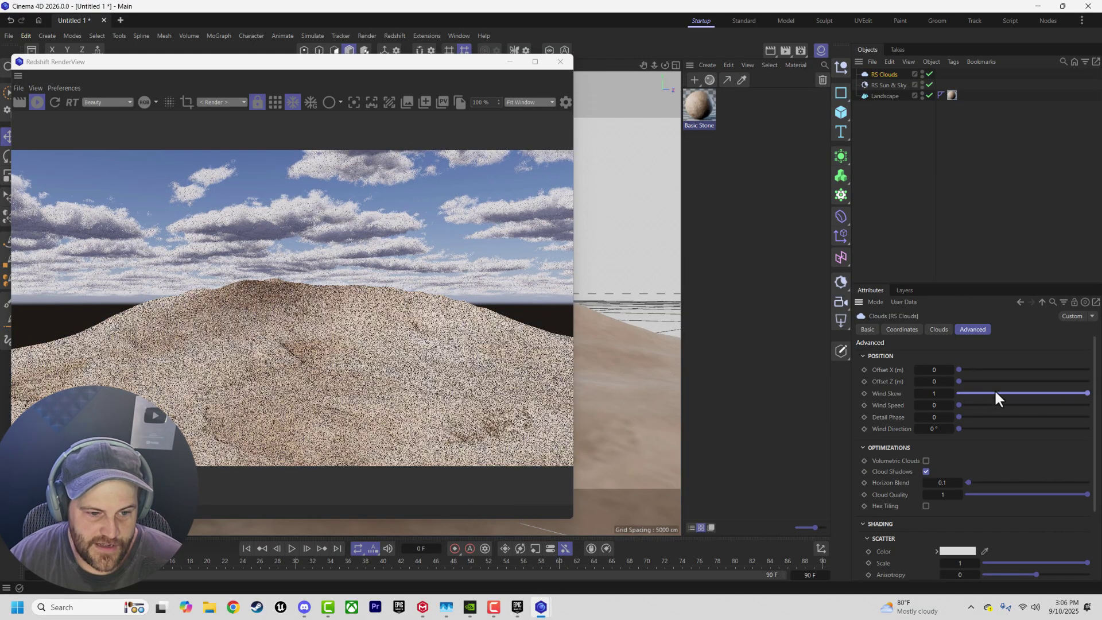
drag(960, 405, 990, 414)
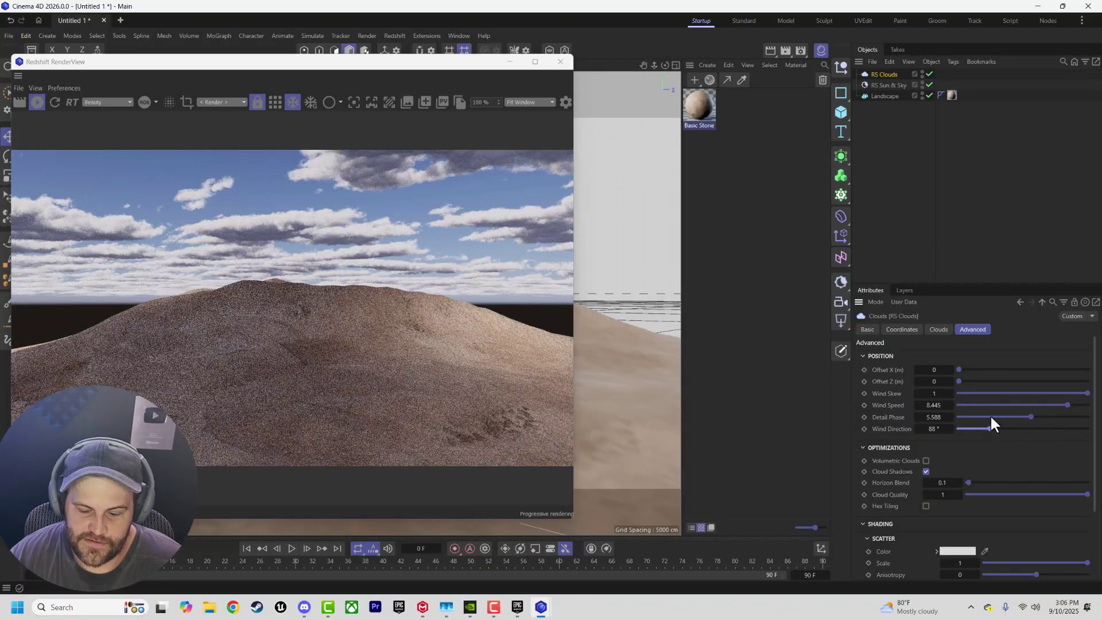
Scrub the timeline to frame 15 and set the clouds' Offset X to 672 m.
drag(33, 563, 164, 562)
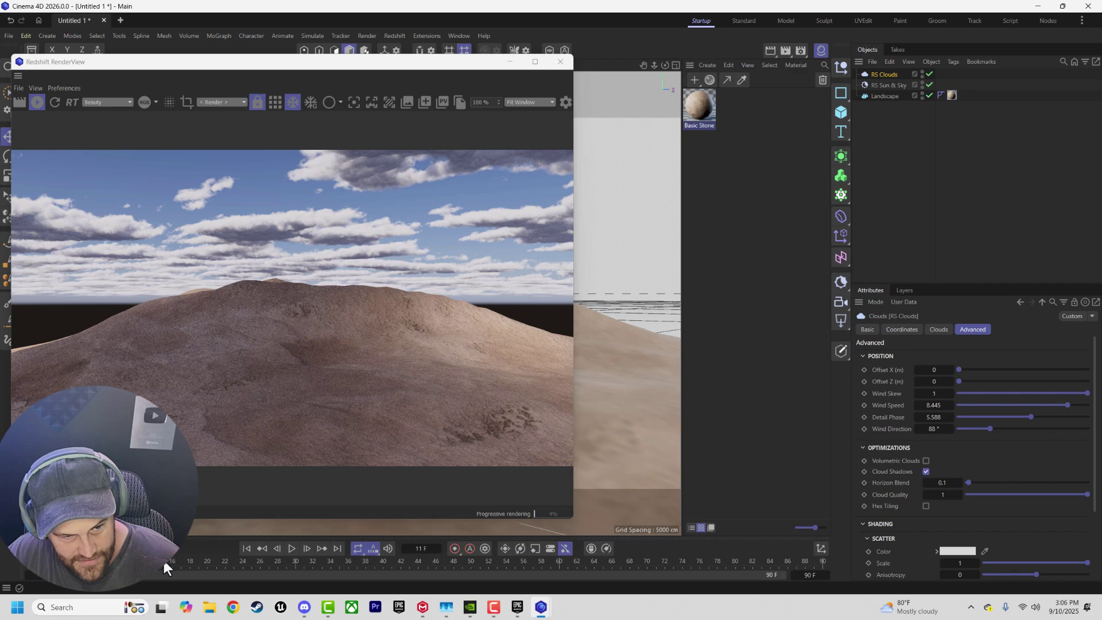
click(164, 569)
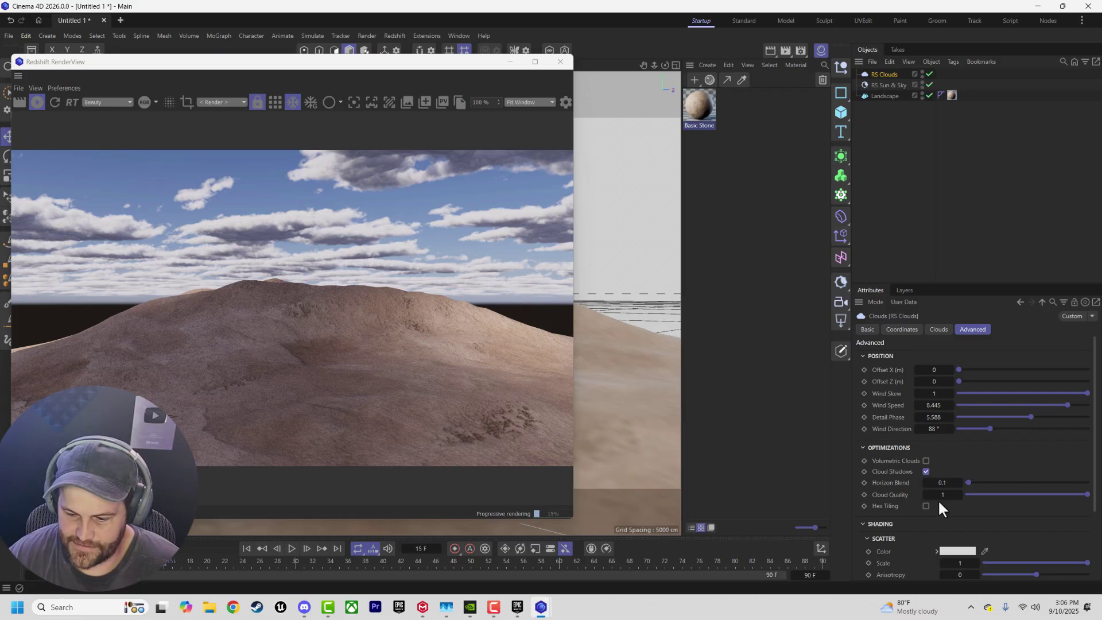
mouse_move(960, 371)
mouse_down()
mouse_move(1098, 371)
mouse_move(1042, 361)
mouse_move(976, 370)
mouse_up()
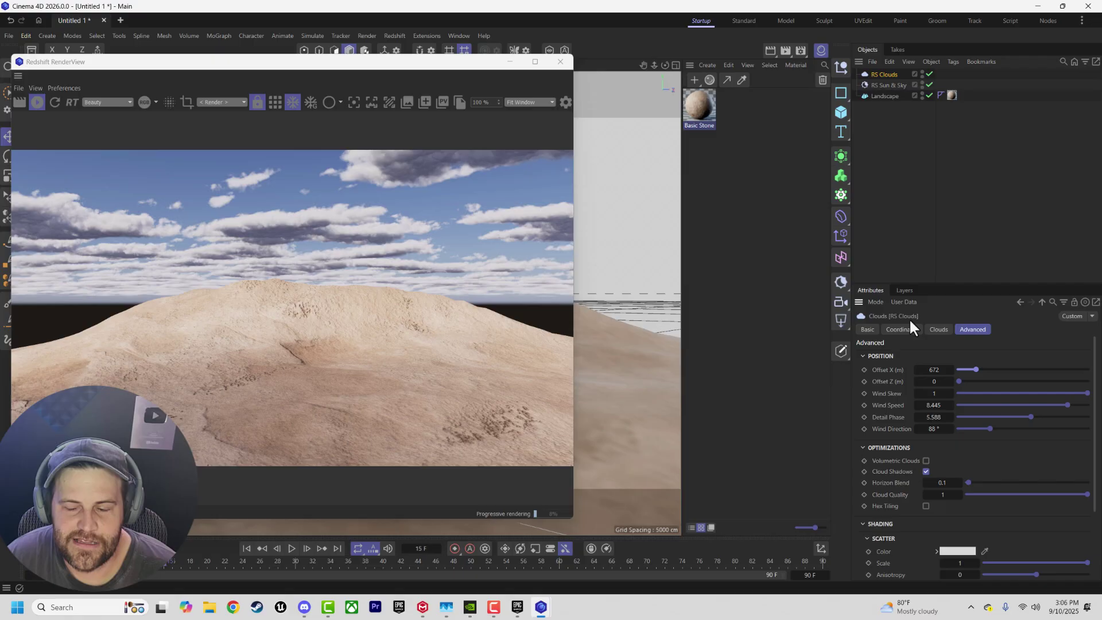
Enable Volumetric Clouds and set the Transparency Depth in the clouds' shading to 20.
click(926, 460)
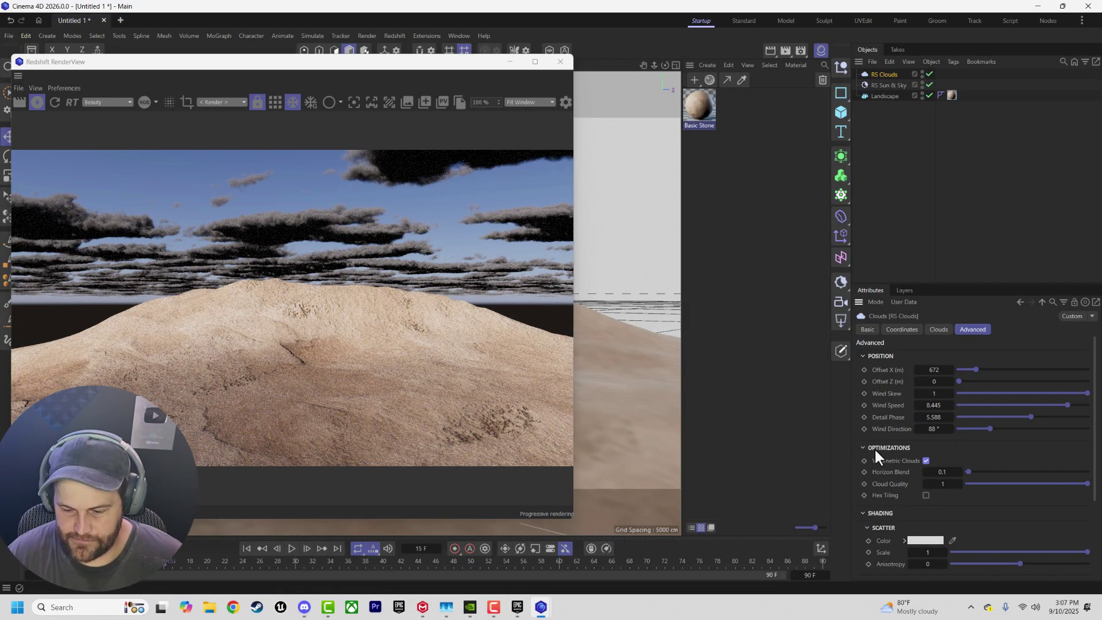
scroll(874, 446, down, 3)
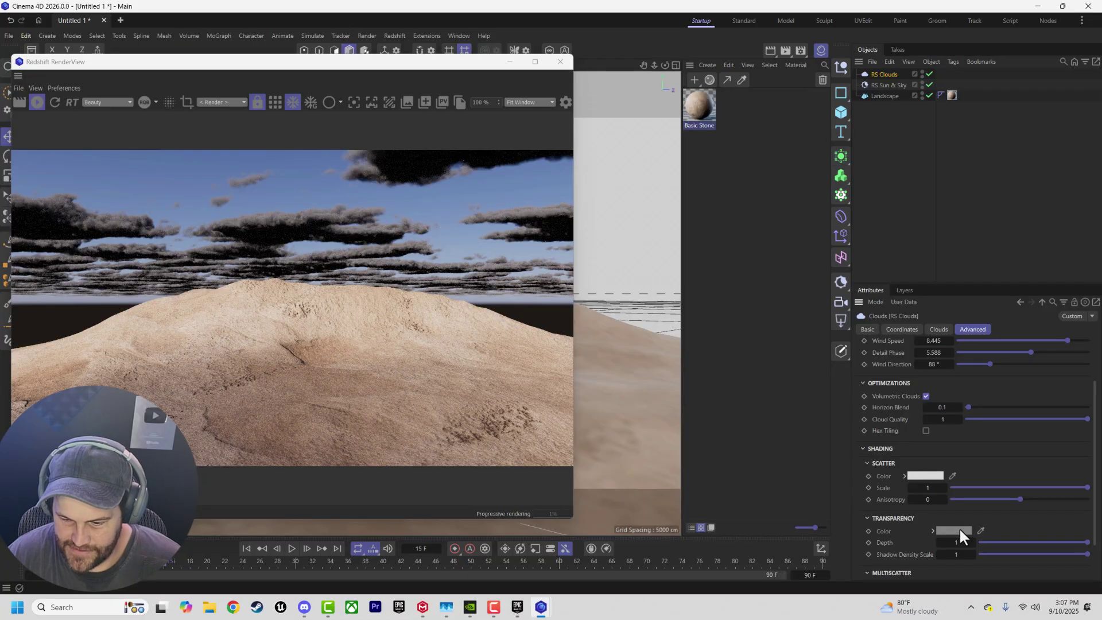
drag(1088, 543, 995, 542)
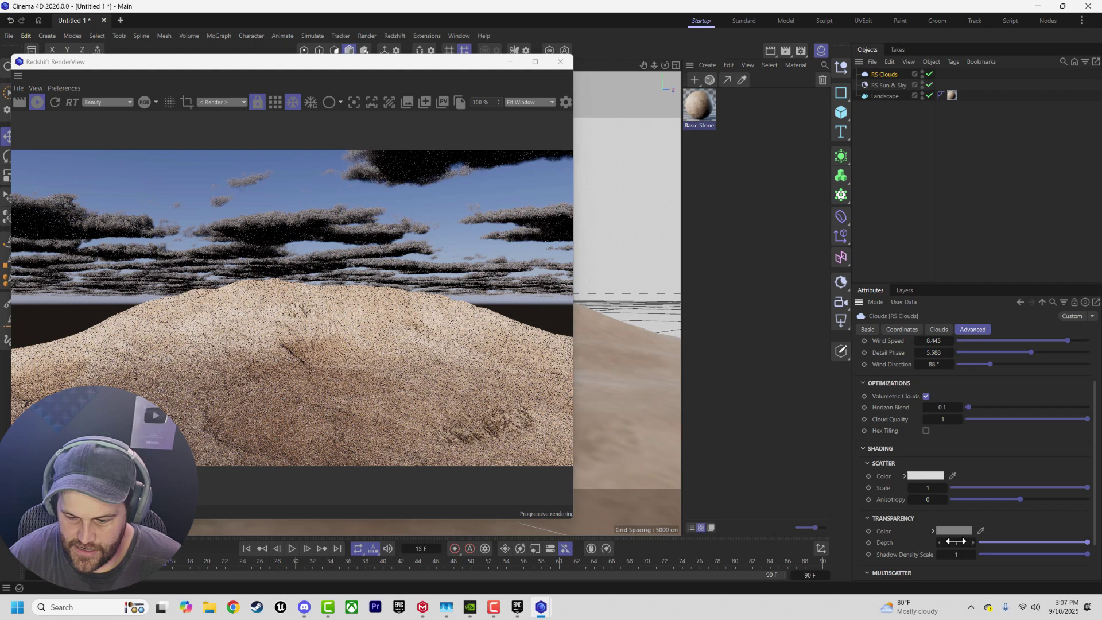
text(20)
key(Return)
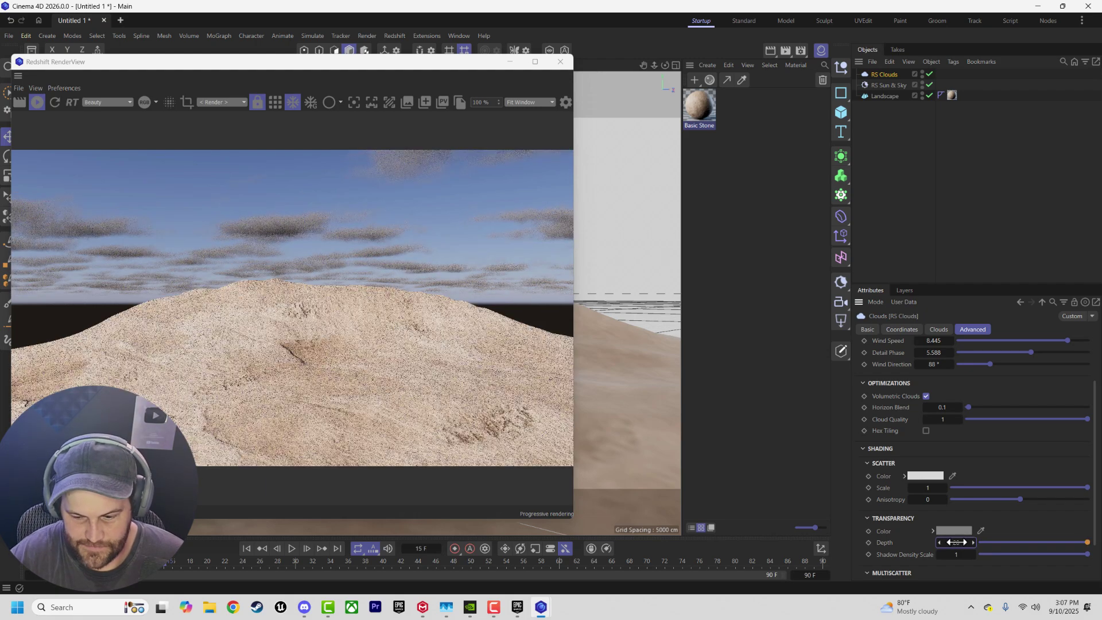
Try several Transparency colors for the clouds and settle on a neutral grey of RGB 104, 104, 104.
click(956, 531)
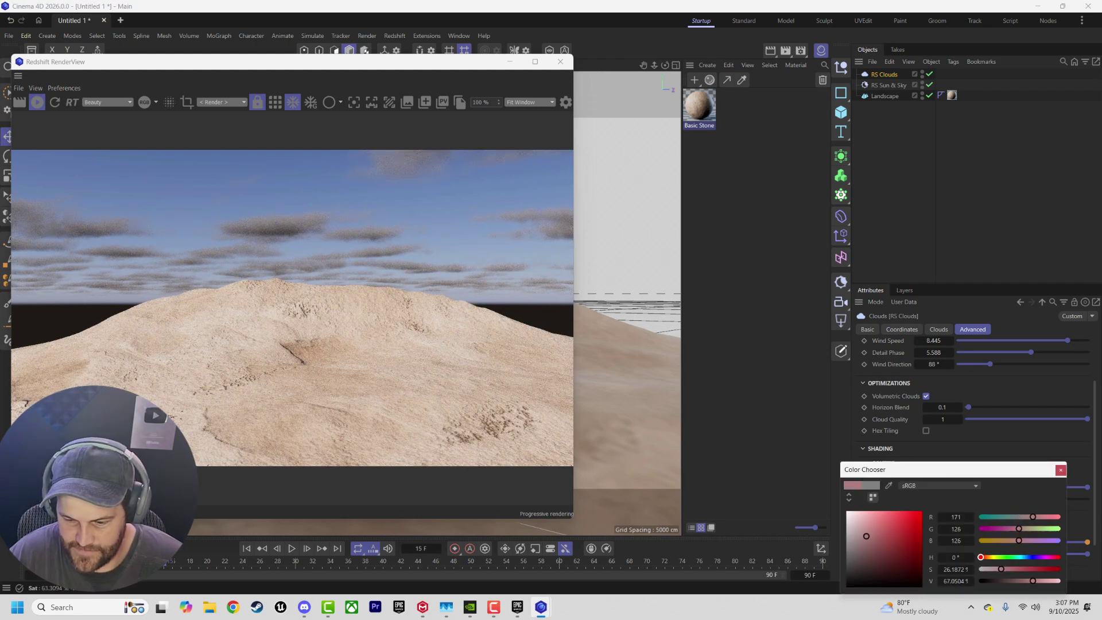
click(848, 521)
click(852, 540)
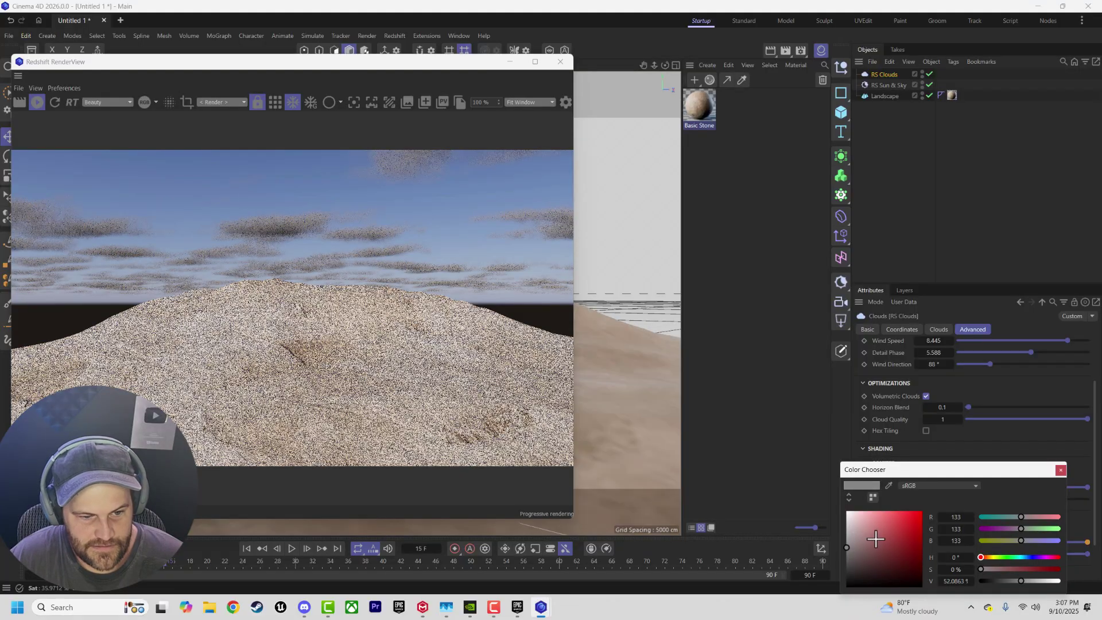
click(853, 573)
click(846, 581)
click(865, 540)
click(851, 529)
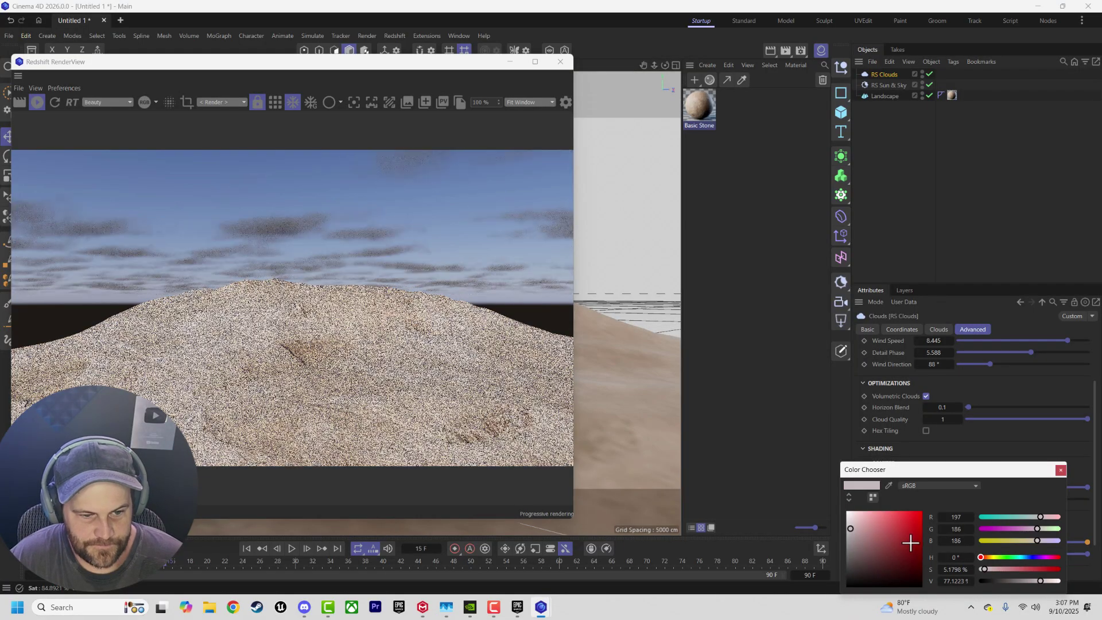
click(910, 542)
click(855, 531)
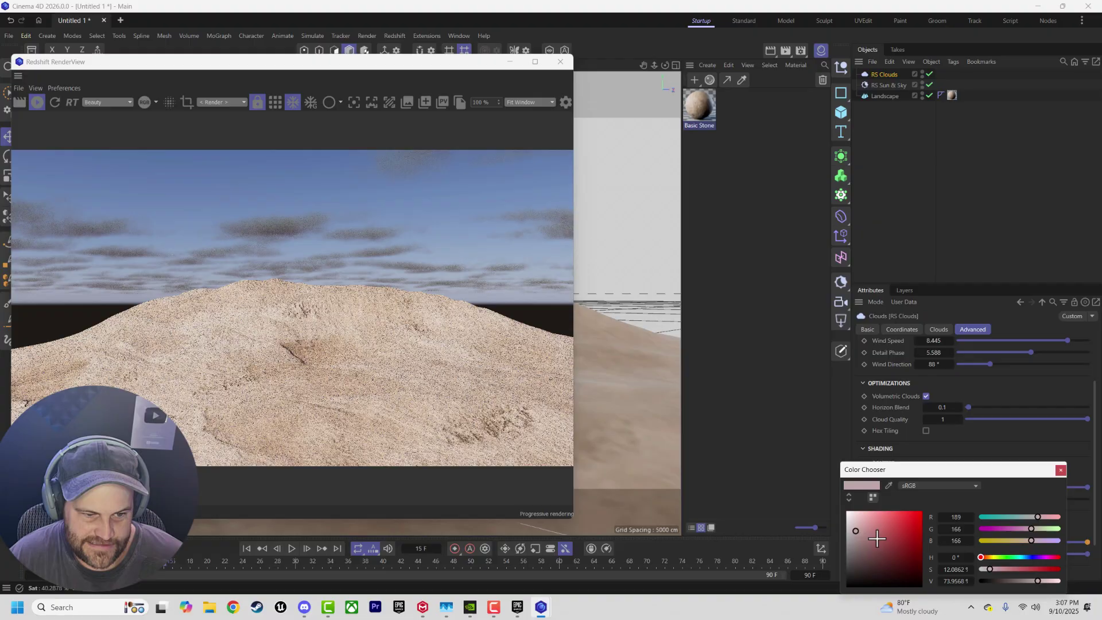
click(846, 560)
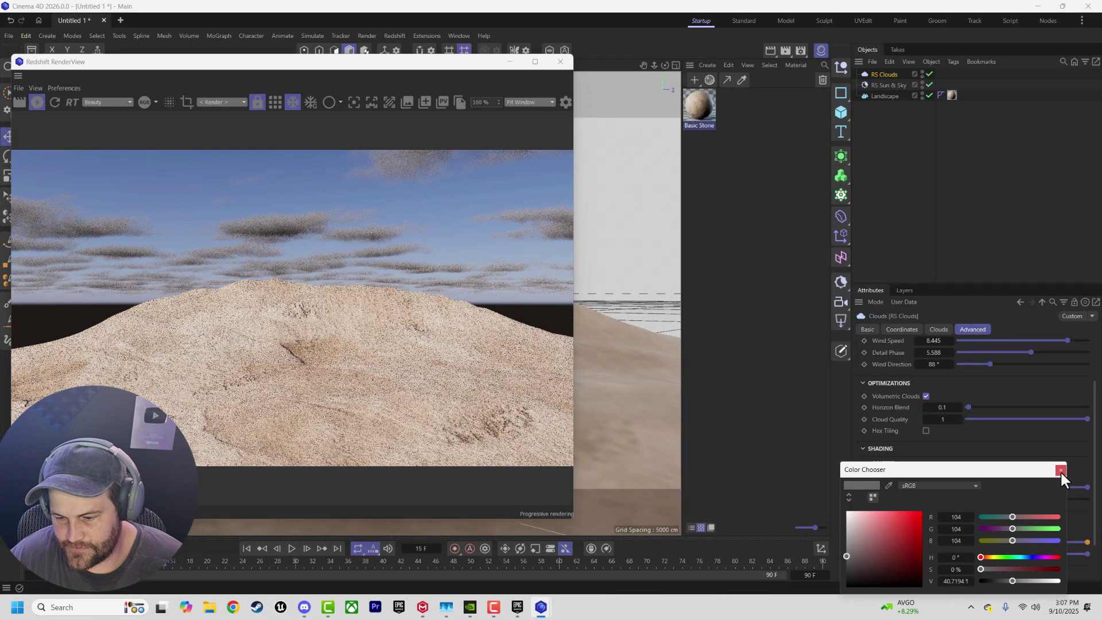
click(1061, 469)
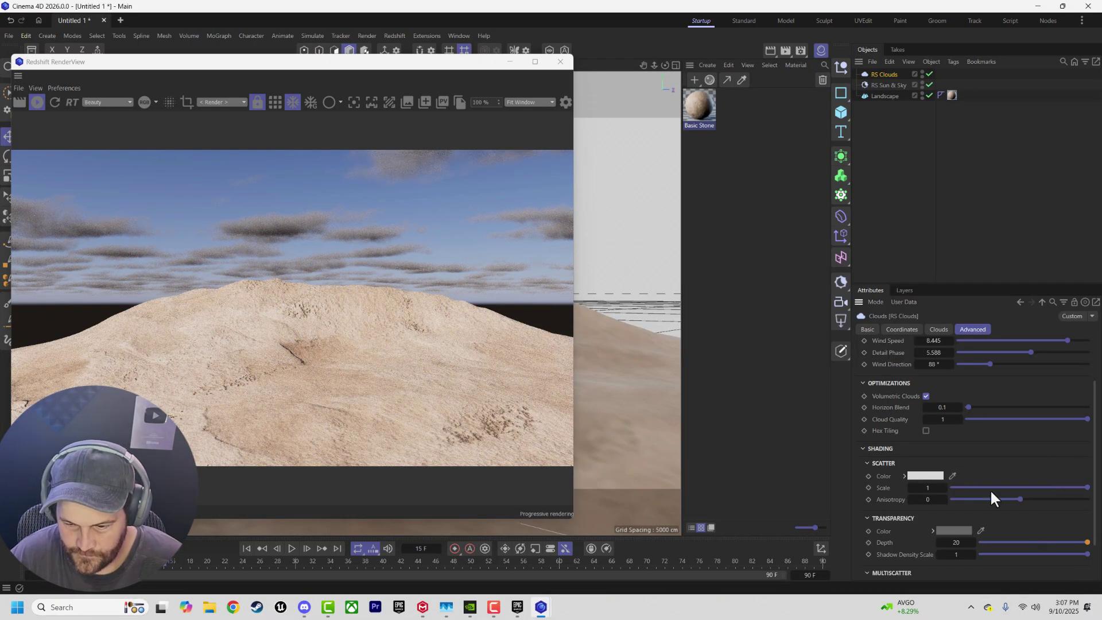
Set the clouds' Scatter Anisotropy to -0.544 and Scatter Scale to 2.
mouse_move(991, 489)
mouse_down()
mouse_move(1019, 488)
mouse_move(977, 497)
mouse_move(1082, 499)
mouse_move(983, 505)
mouse_up()
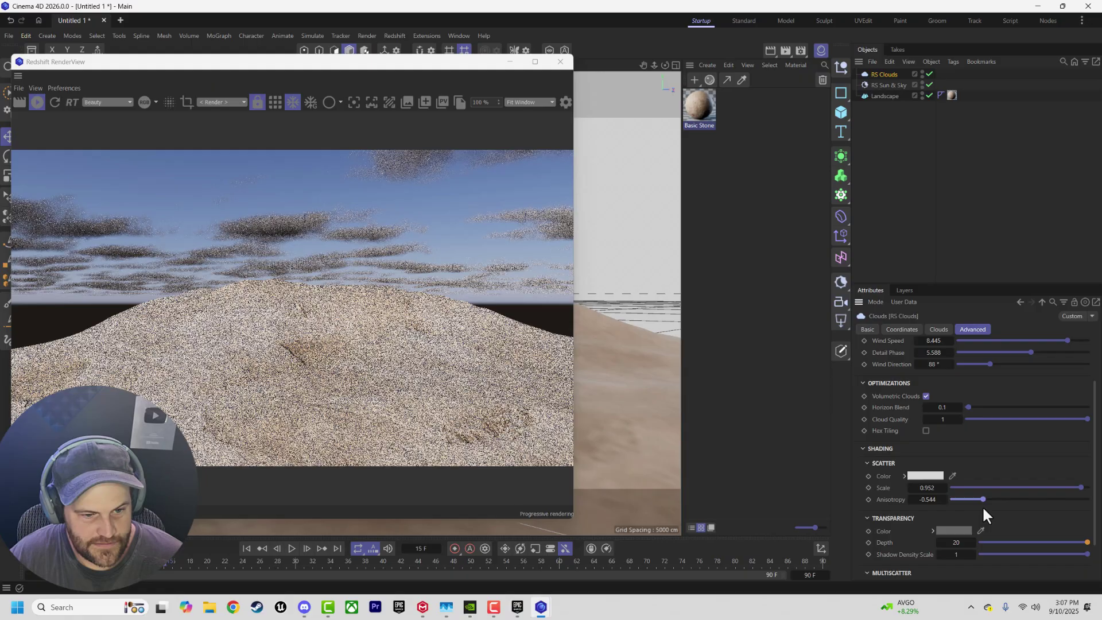
double_click(925, 488)
text(2)
key(Return)
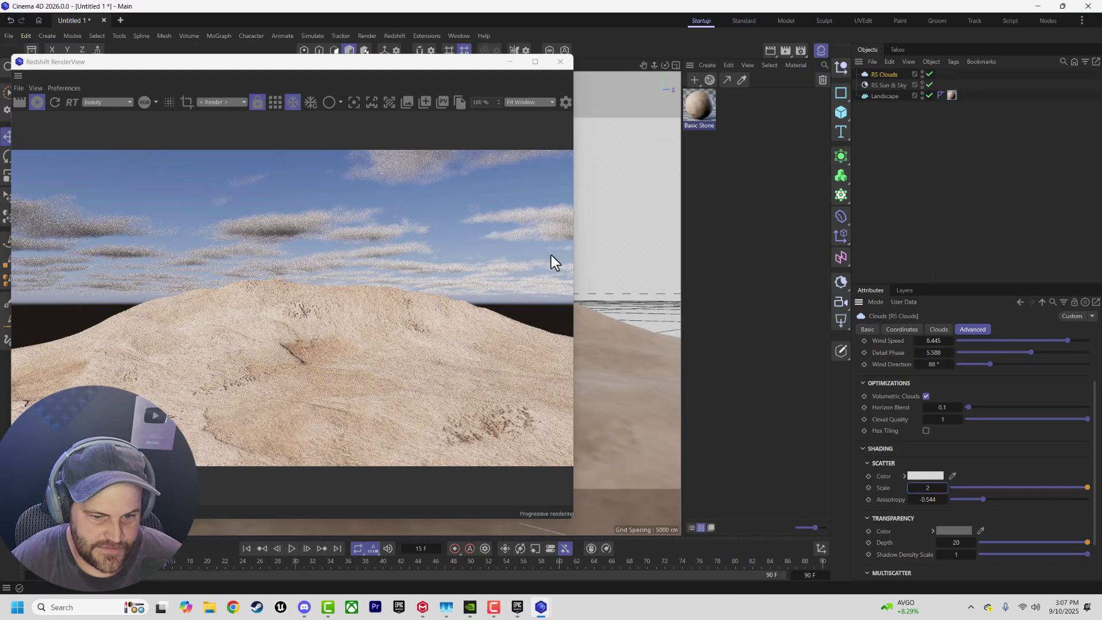
Enable Denoising and set Bucket Quality to Low in the Redshift render settings.
click(800, 51)
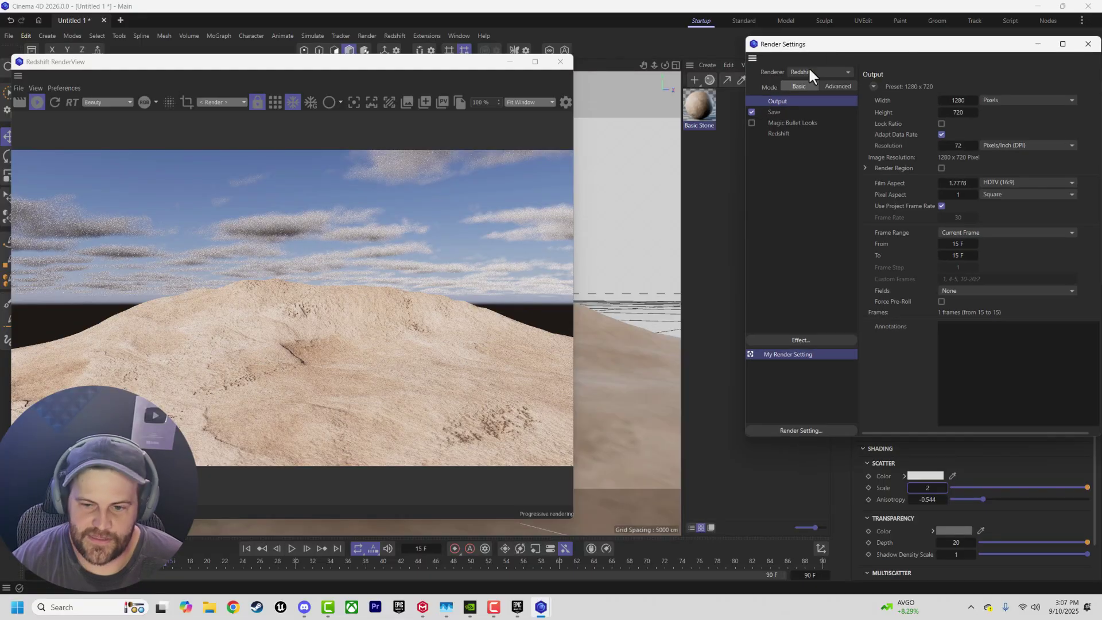
drag(803, 46, 508, 48)
click(484, 137)
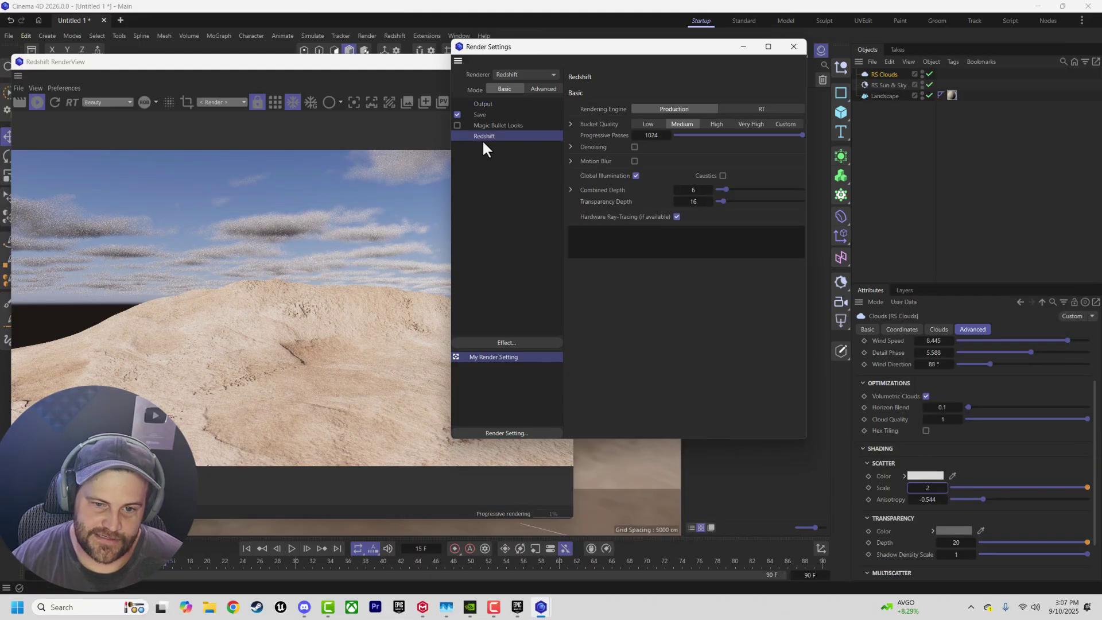
click(634, 146)
click(648, 124)
Raise the Volume trace depth under Combined Depth to 31 and close the render settings.
click(572, 189)
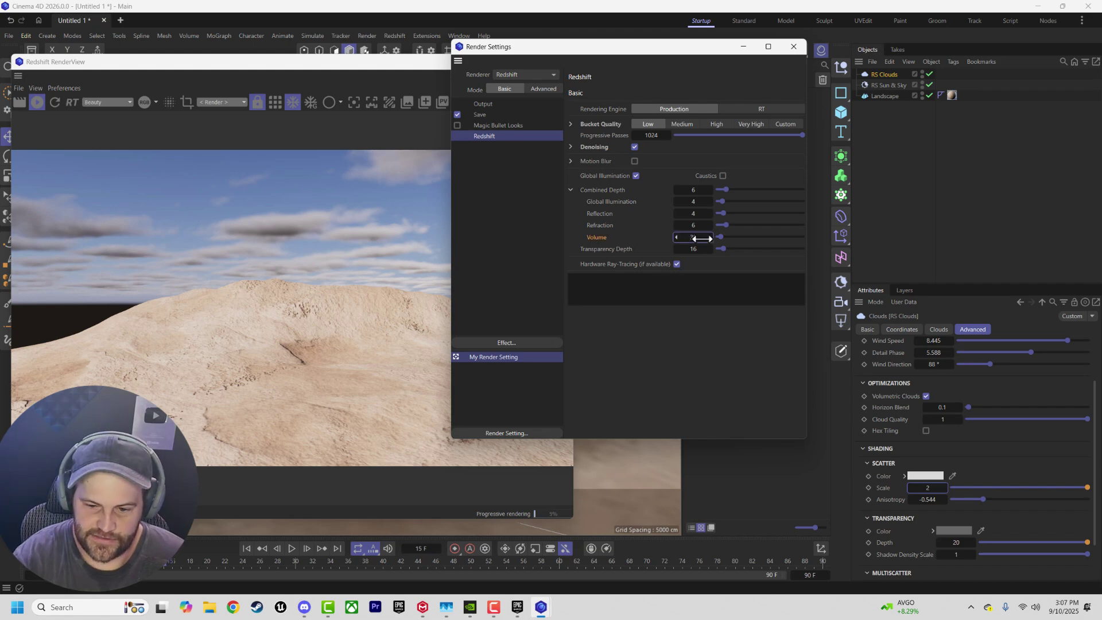
drag(695, 237, 727, 202)
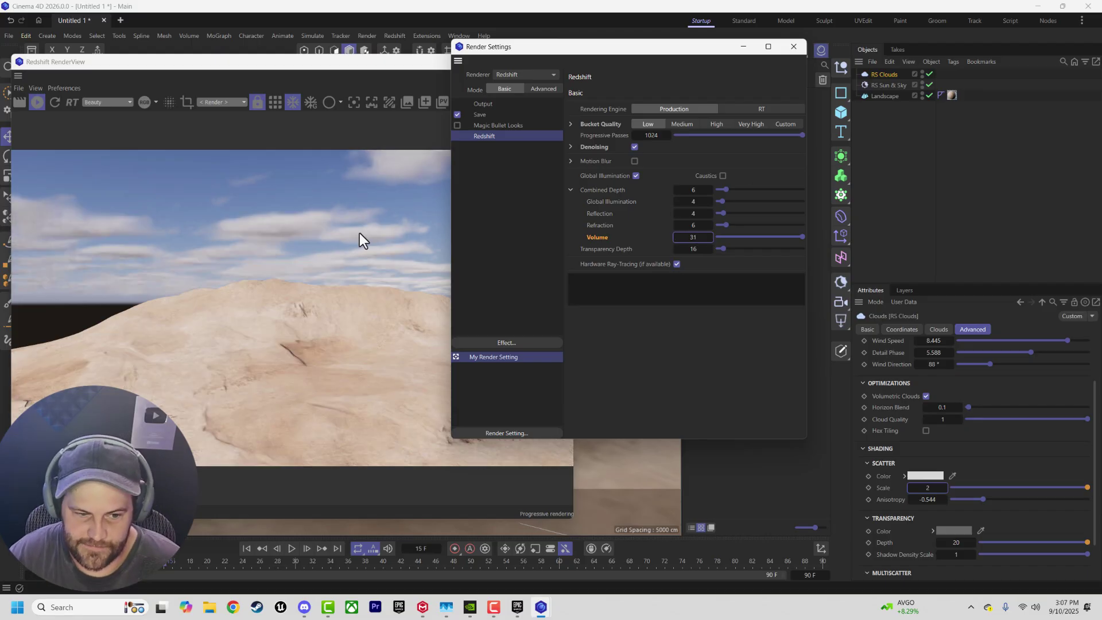
click(792, 48)
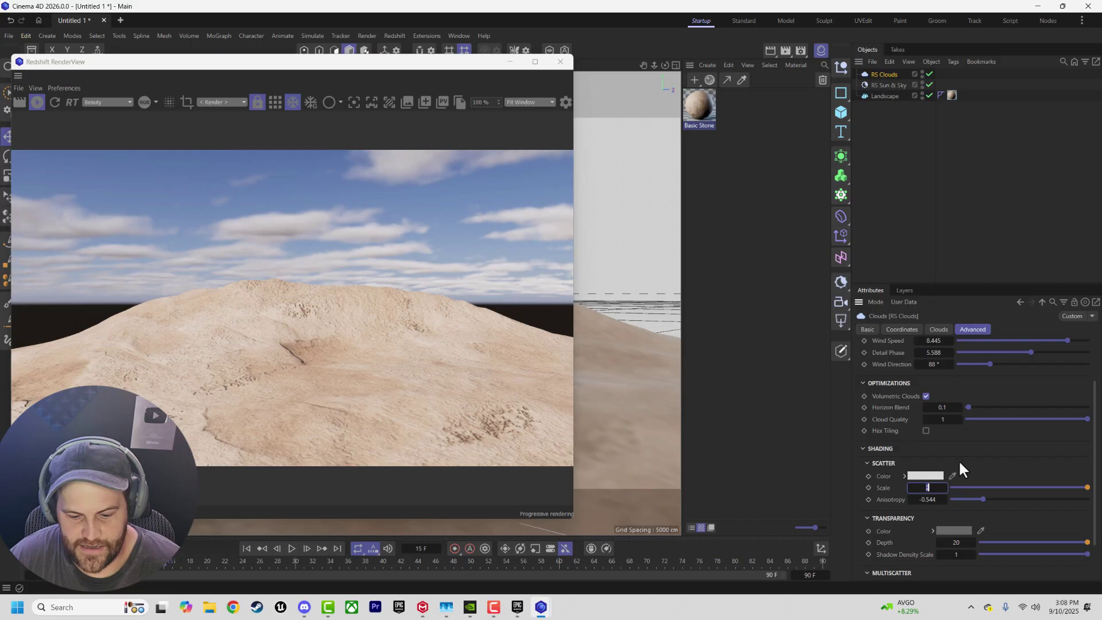
key(Return)
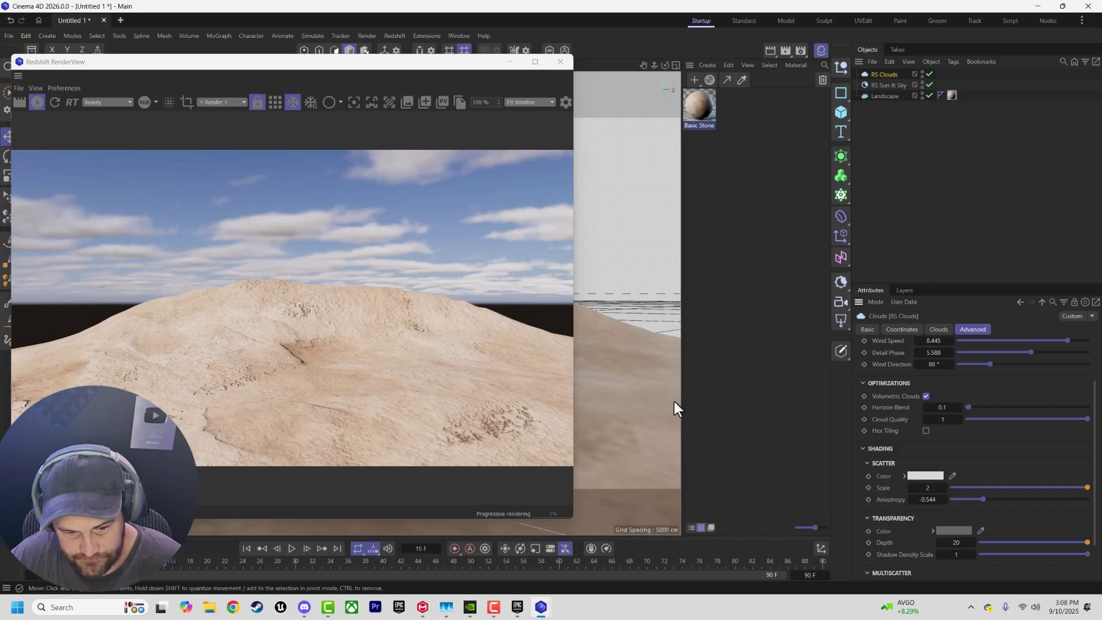
Rotate the RS Sun & Sky to relight the cloud layer, preview it from the perspective view, and close the RenderView.
click(936, 329)
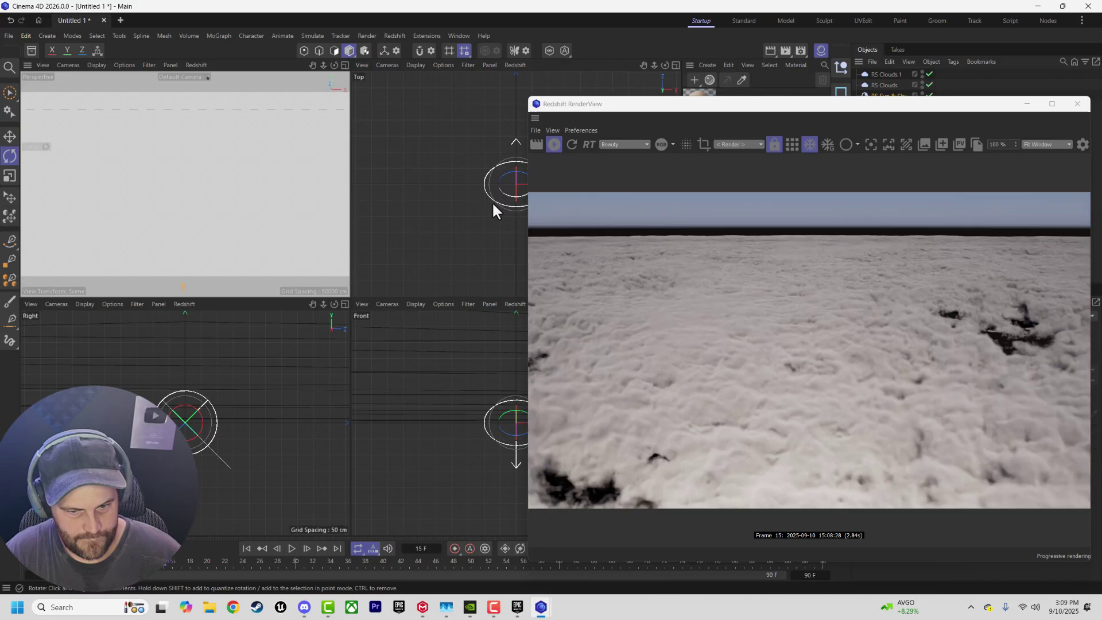
drag(224, 388, 208, 436)
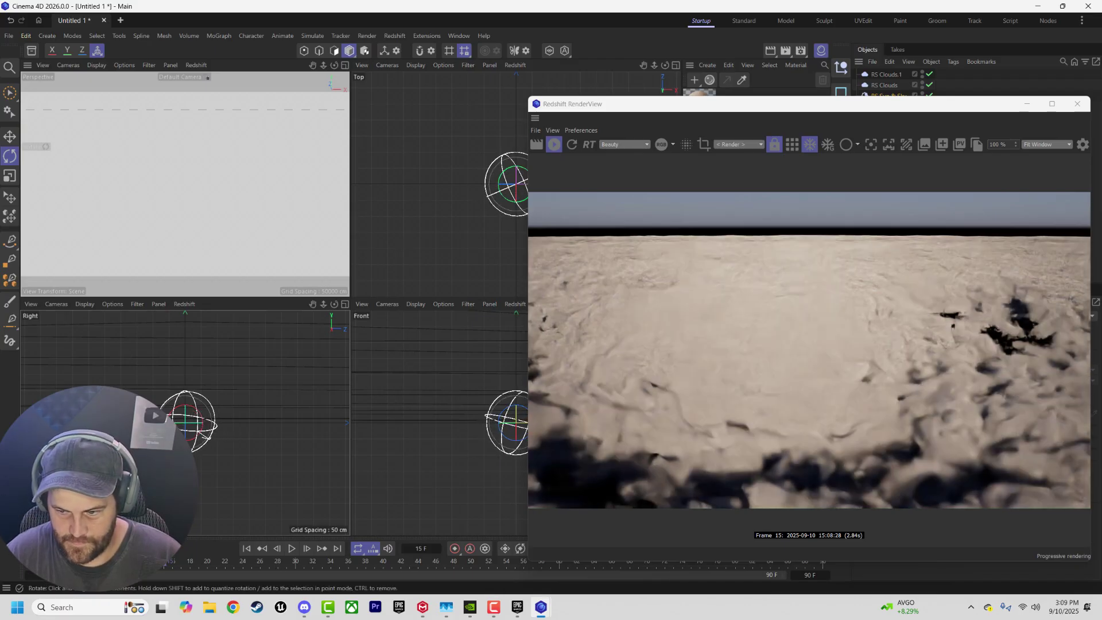
middle_click(246, 240)
alt+drag(388, 281, 411, 271)
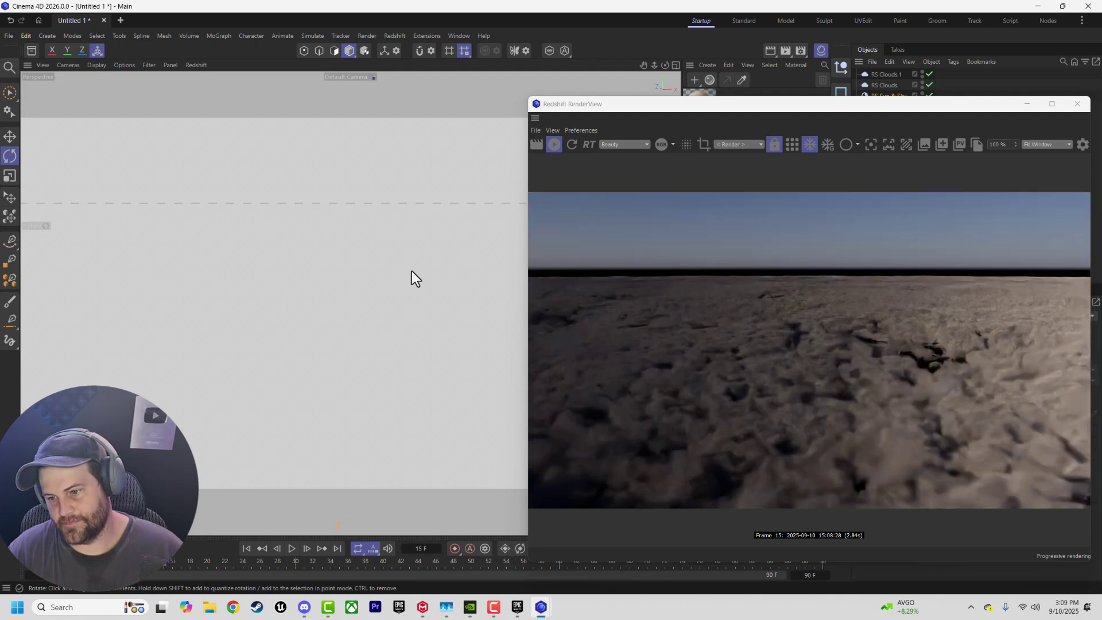
drag(839, 106, 257, 84)
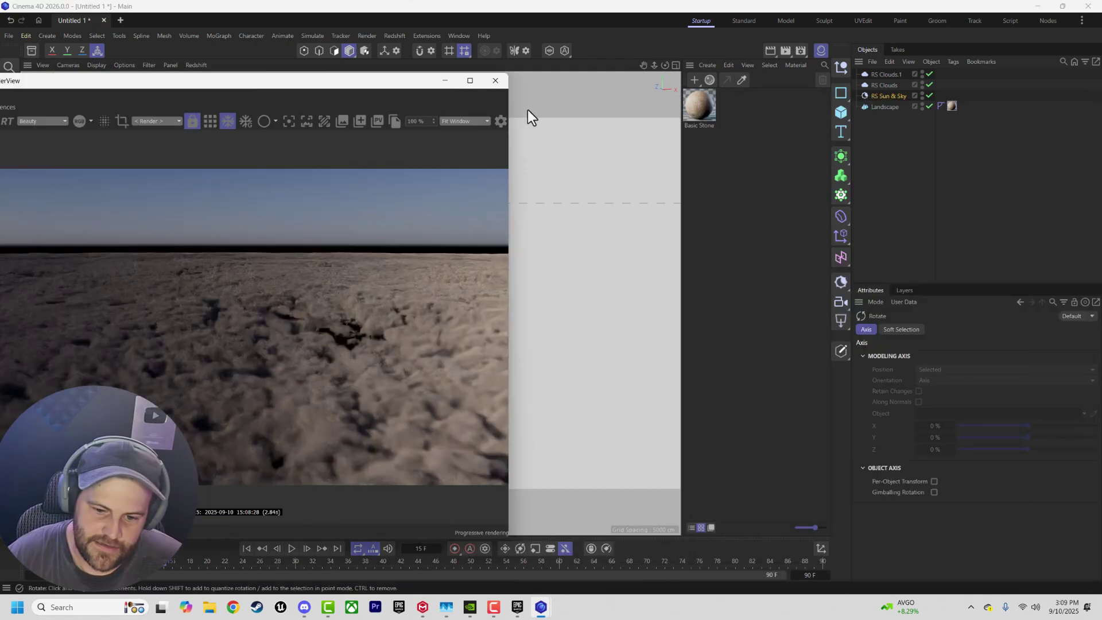
click(494, 81)
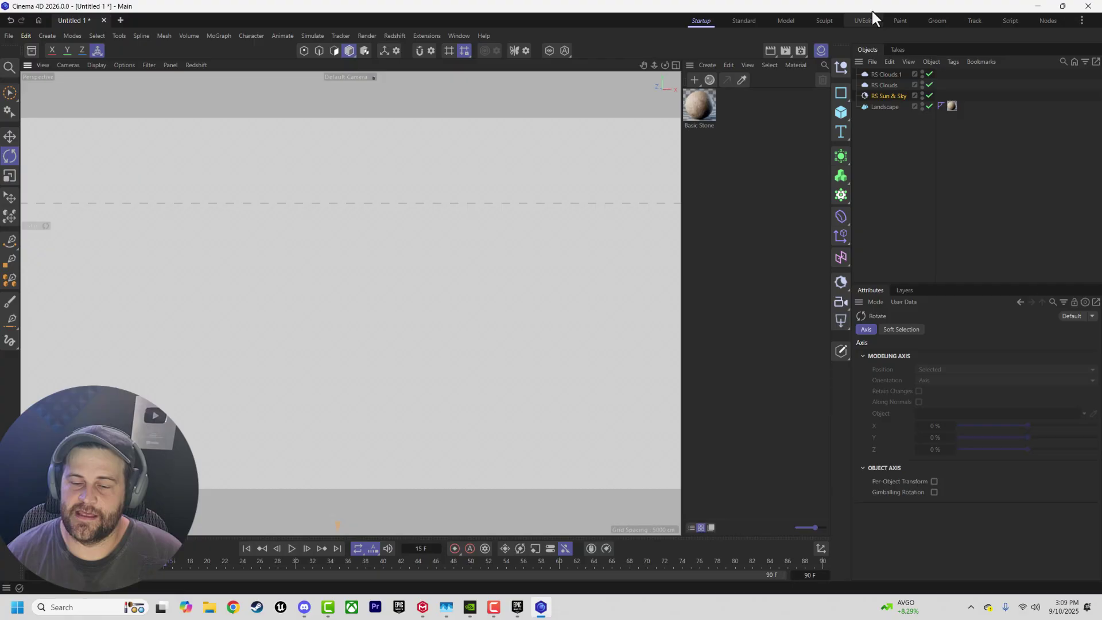
Delete both RS Clouds objects and save the project as clouds.c4d.
click(894, 72)
key(Delete)
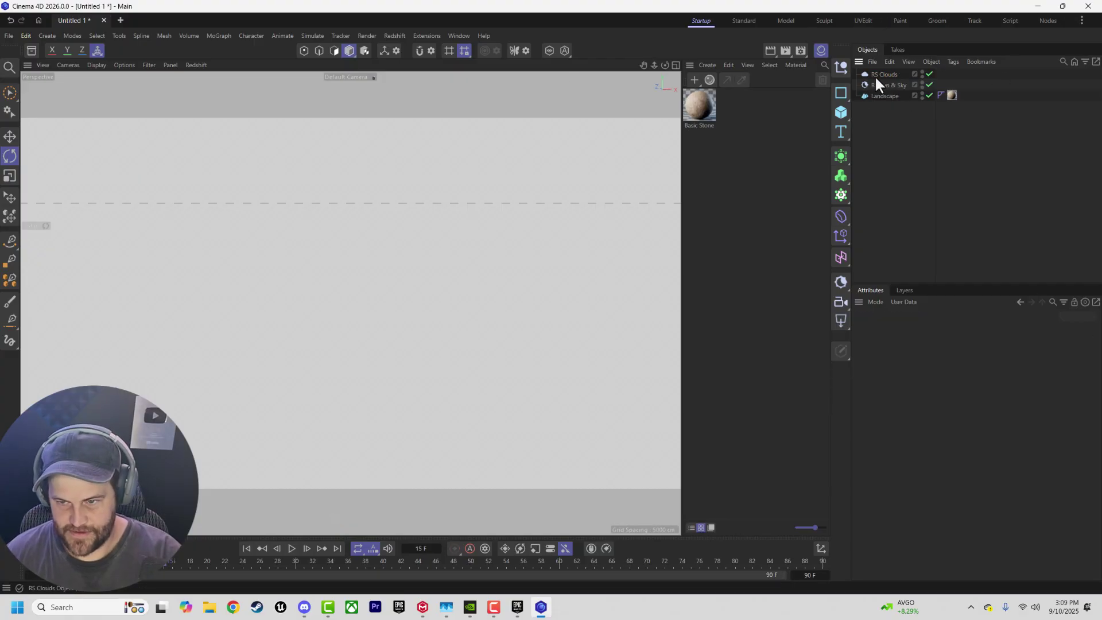
click(875, 76)
key(Delete)
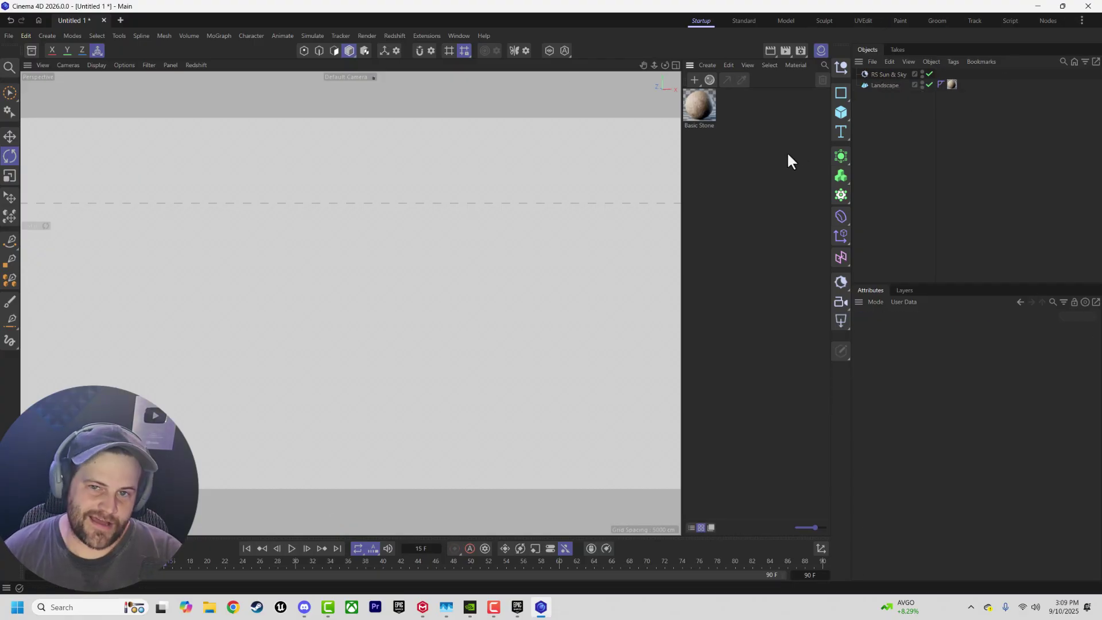
key(ctrl+s)
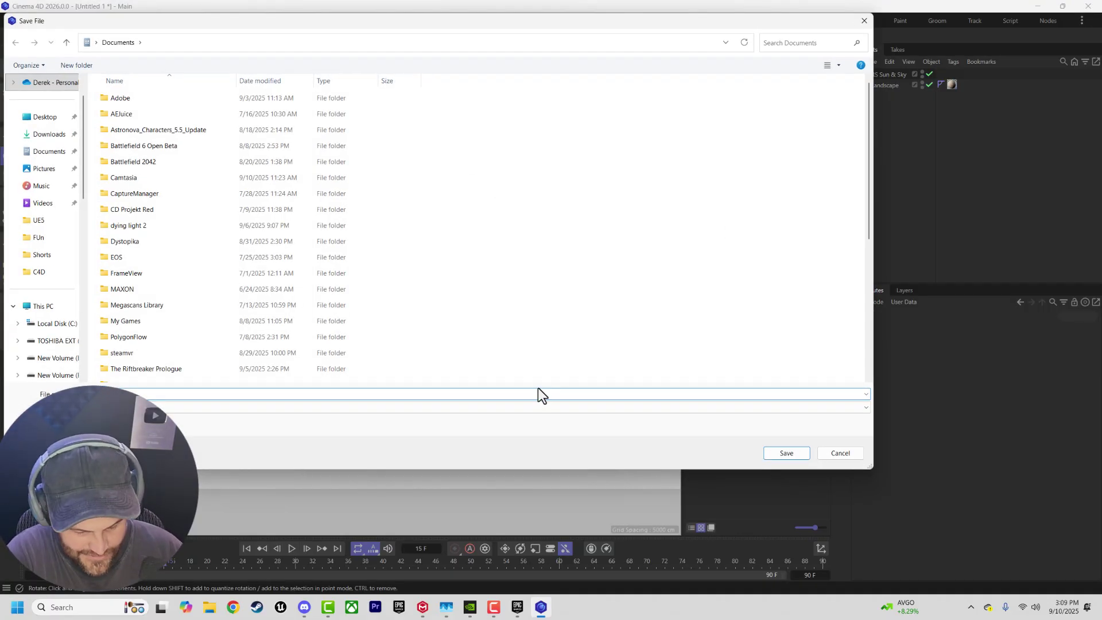
key(Return)
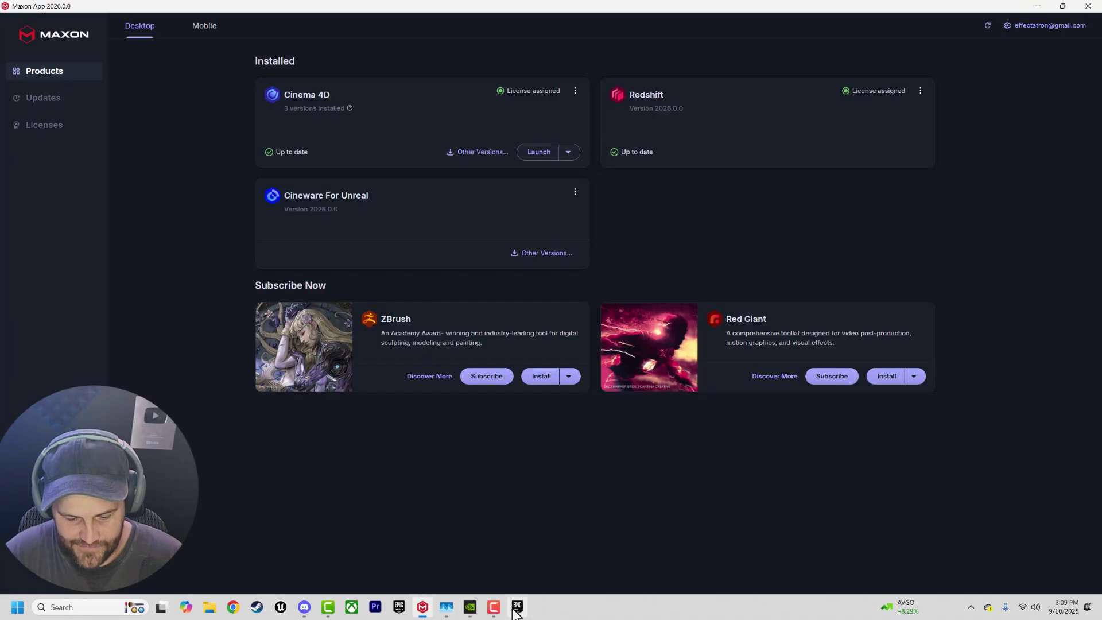
Switch to Unreal Editor and open the Blueprints folder of UltraDynamicSky in the project content.
mouse_move(514, 610)
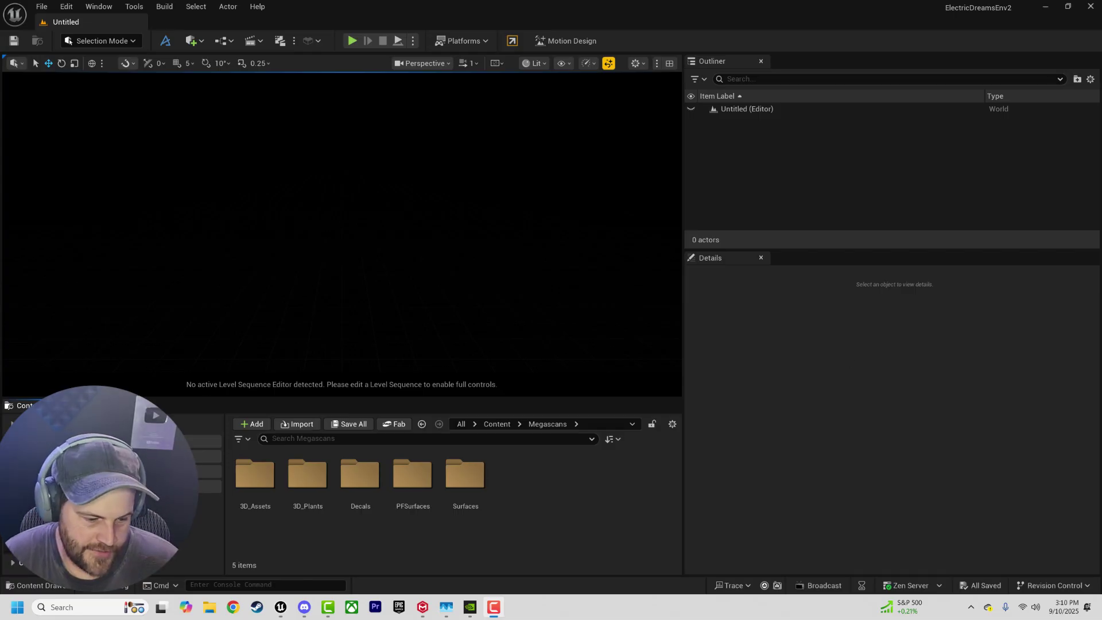
click(60, 505)
double_click(266, 480)
scroll(439, 499, down, 1)
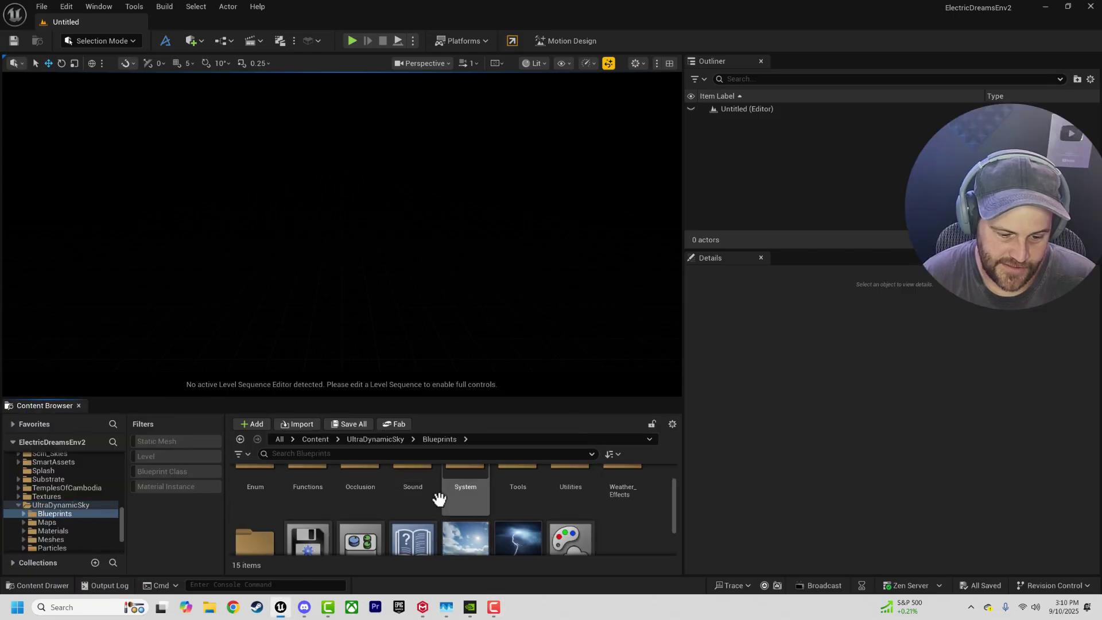
Add the Ultra_Dynamic_Sky blueprint from the UltraDynamicSky Blueprints folder to the empty level.
scroll(439, 498, down, 1)
click(465, 498)
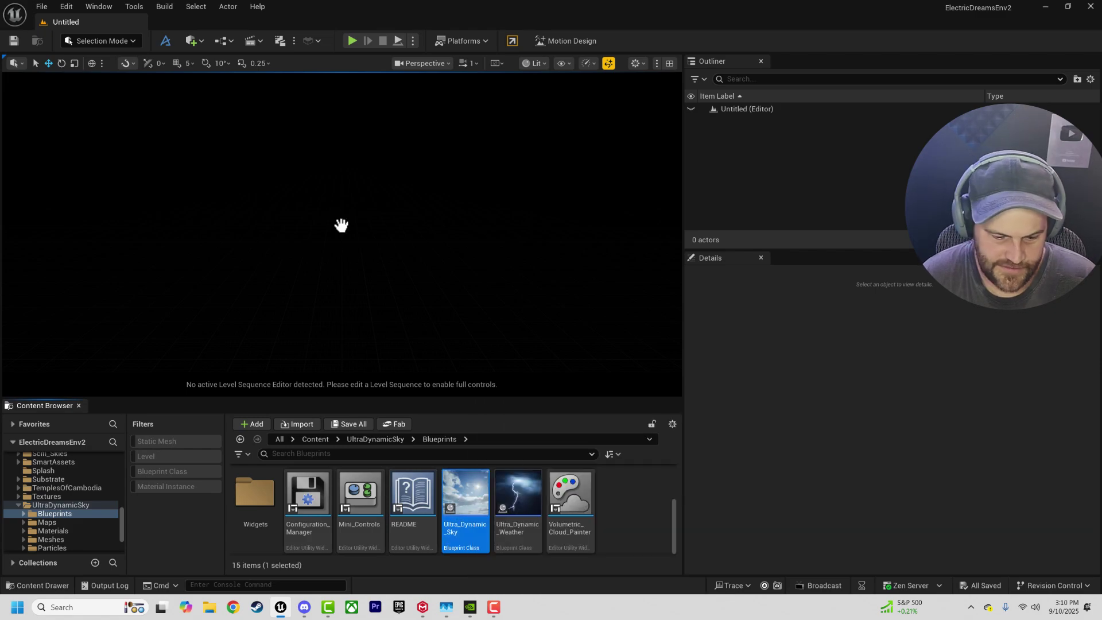
drag(342, 225, 348, 239)
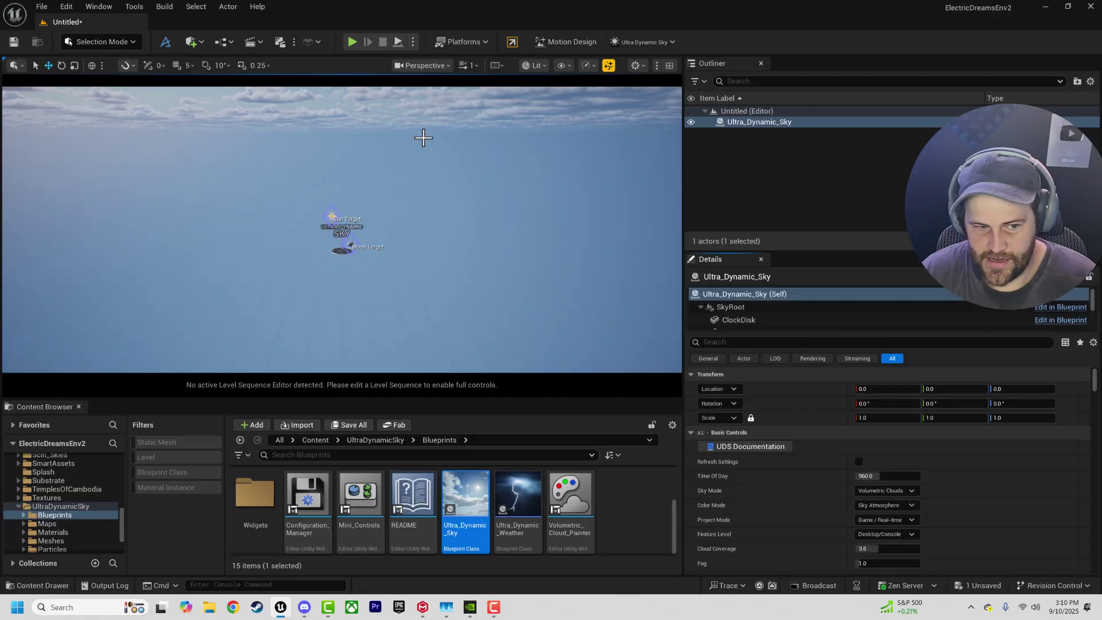
From a viewpoint above the clouds, set the sky's Time Of Day to about 1728 and Cloud Coverage to about 5.07.
right_drag(424, 138, 423, 63)
mouse_move(342, 230)
right_down()
mouse_move(356, 236)
mouse_move(355, 321)
mouse_move(350, 218)
mouse_move(348, 277)
mouse_move(342, 230)
right_up()
scroll(356, 236, up, 2)
key(e)
scroll(348, 231, up, 3)
key(w)
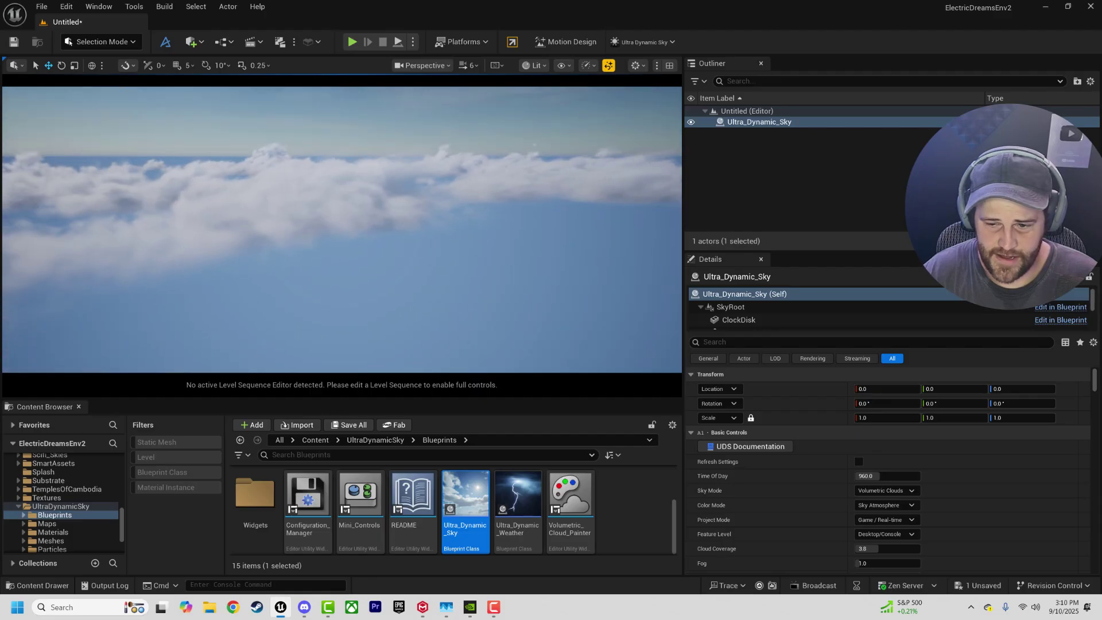
drag(884, 476, 906, 476)
right_drag(460, 230, 508, 237)
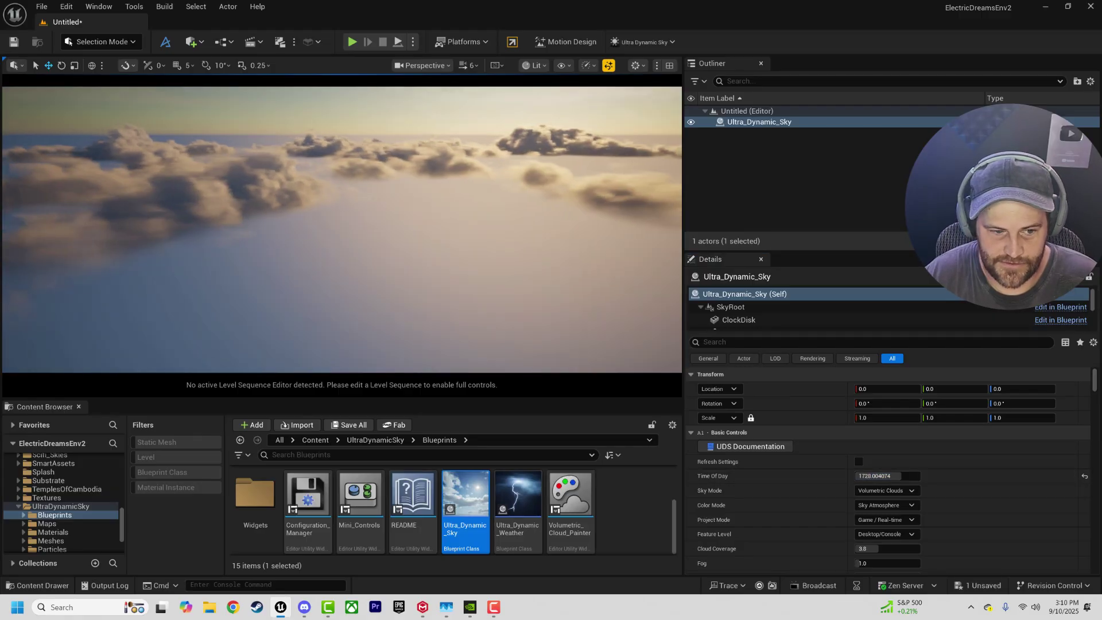
scroll(798, 446, down, 5)
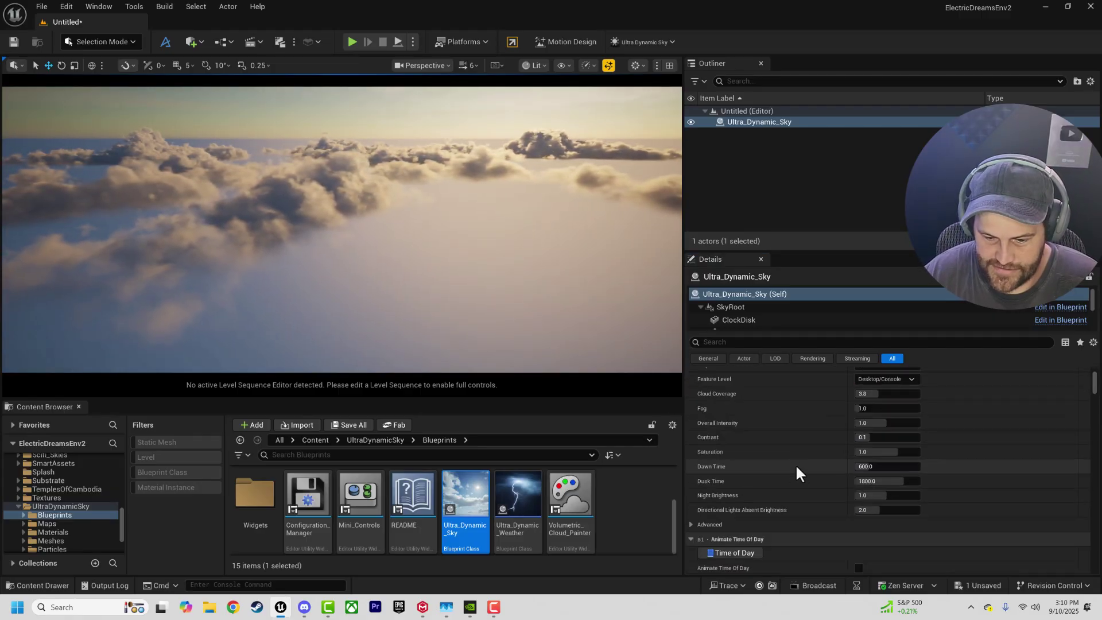
drag(867, 411, 879, 410)
Set the Volumetric Cloud Rendering Mode to Full Cinematic Quality and the clouds' Bottom Altitude to about 0.06 km.
scroll(783, 463, down, 2)
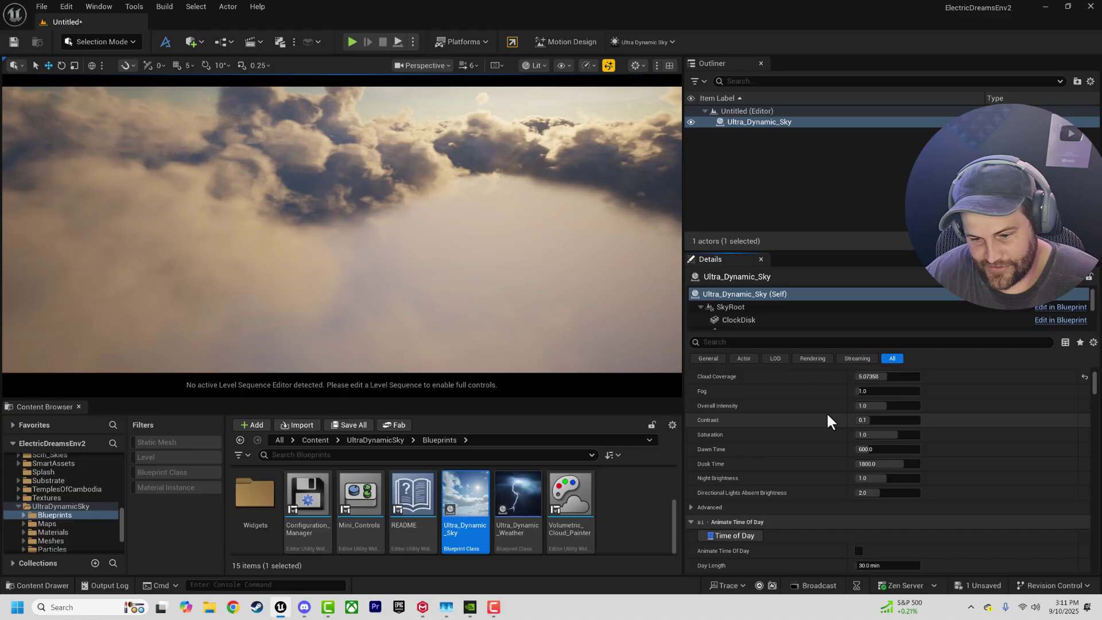
scroll(827, 411, down, 2)
scroll(828, 459, down, 6)
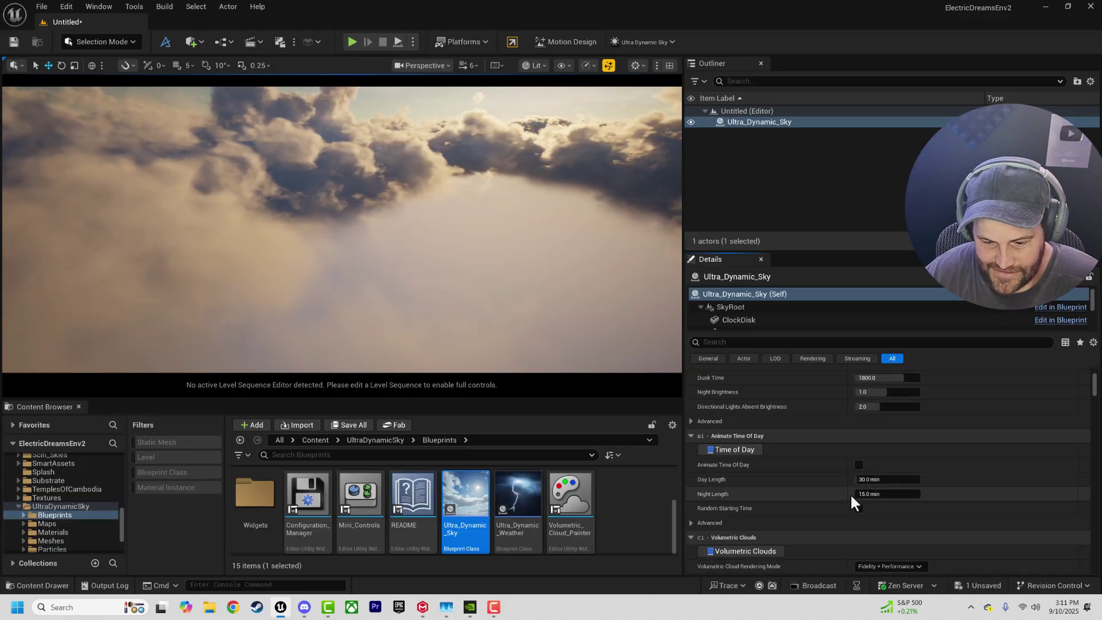
click(879, 516)
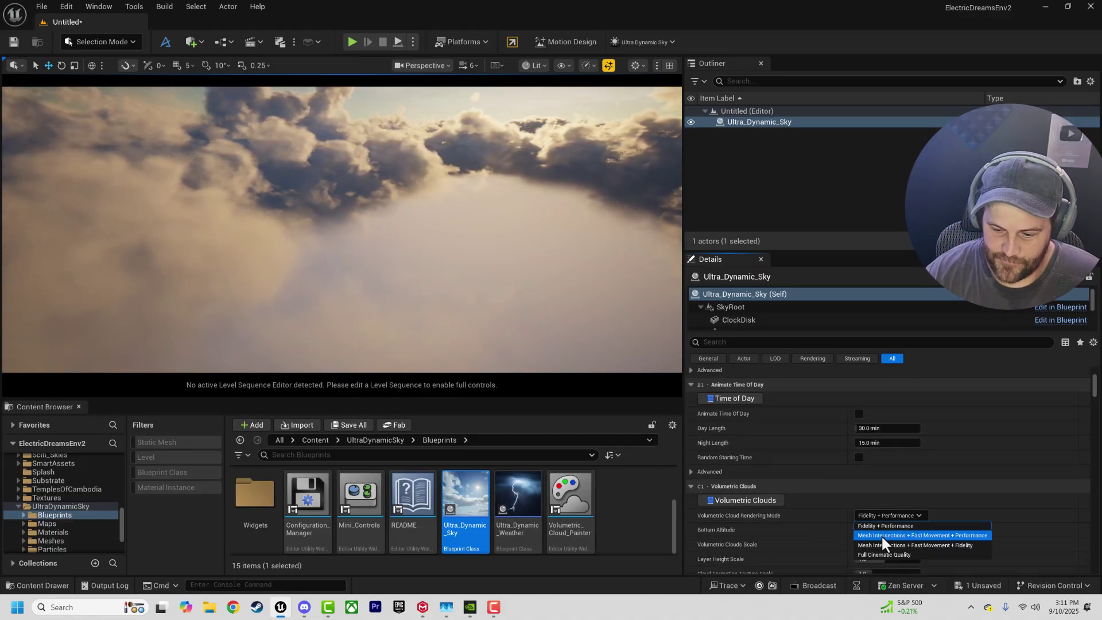
click(870, 553)
scroll(818, 537, down, 2)
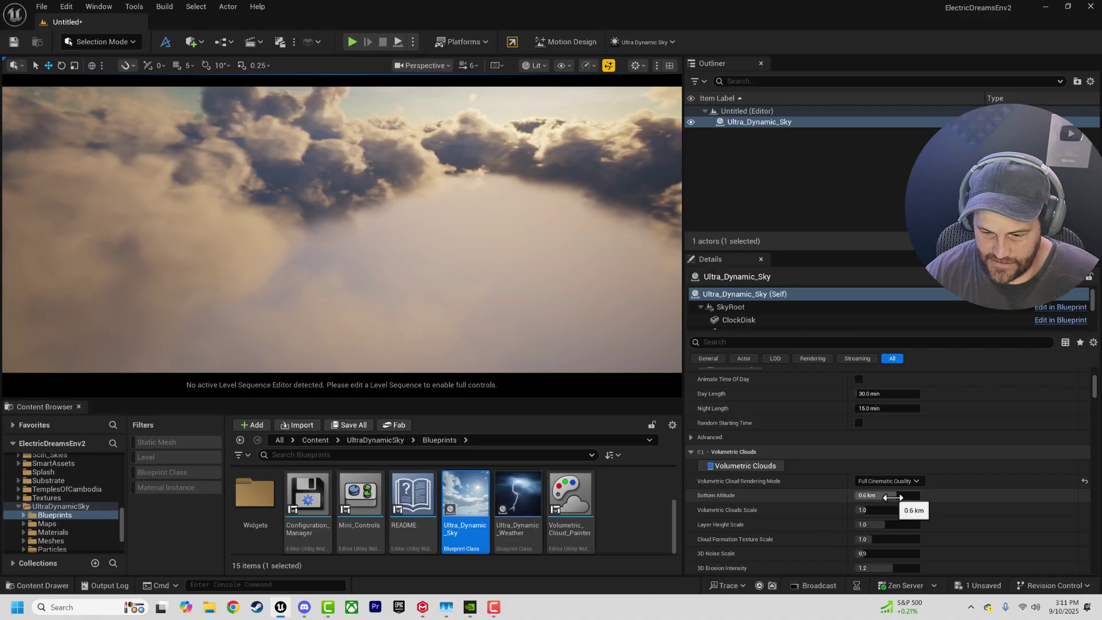
mouse_move(884, 495)
mouse_down()
mouse_move(894, 495)
mouse_move(882, 495)
mouse_up()
mouse_move(494, 274)
right_down()
mouse_move(551, 282)
mouse_move(534, 310)
mouse_move(494, 274)
right_up()
Set 3D Noise Scale to about 0.75, 3D Erosion Intensity to about 1.31 and High Frequency Noise Amount to about 0.29.
scroll(767, 473, down, 1)
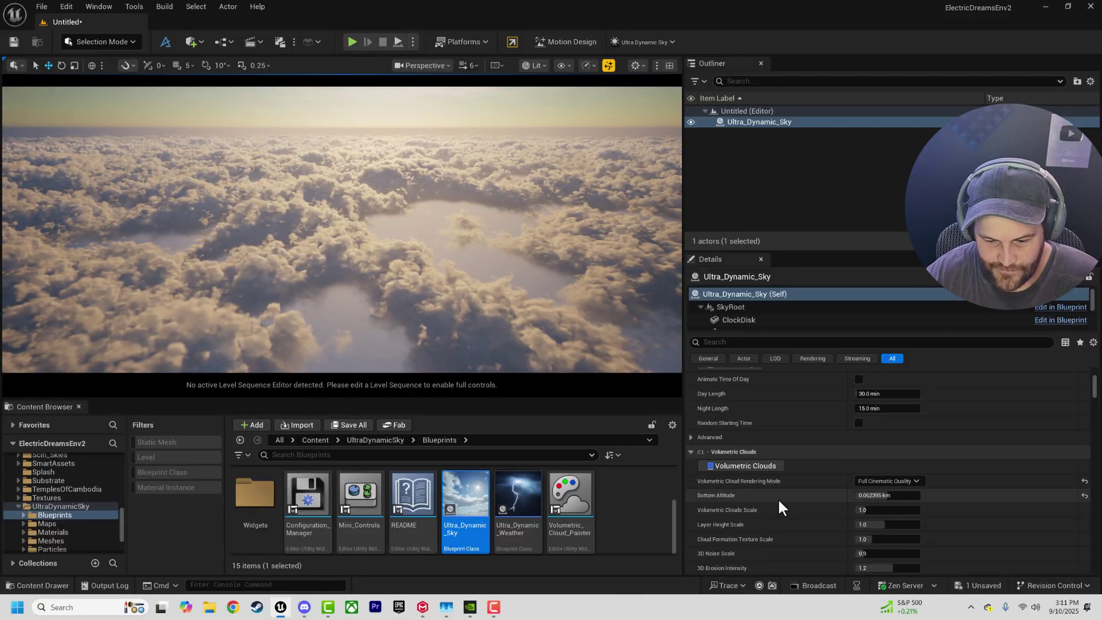
drag(867, 536, 908, 548)
scroll(814, 538, down, 1)
scroll(827, 560, down, 1)
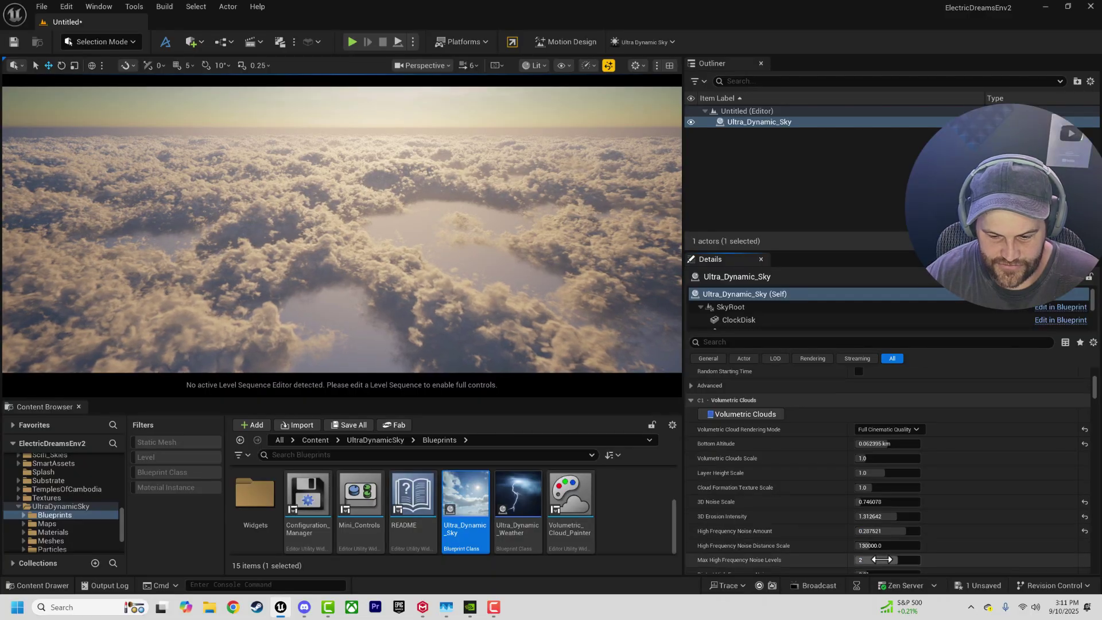
Set the volumetric clouds' Extinction Scale to about 0.58 and check the softened clouds facing the sun.
scroll(779, 537, down, 4)
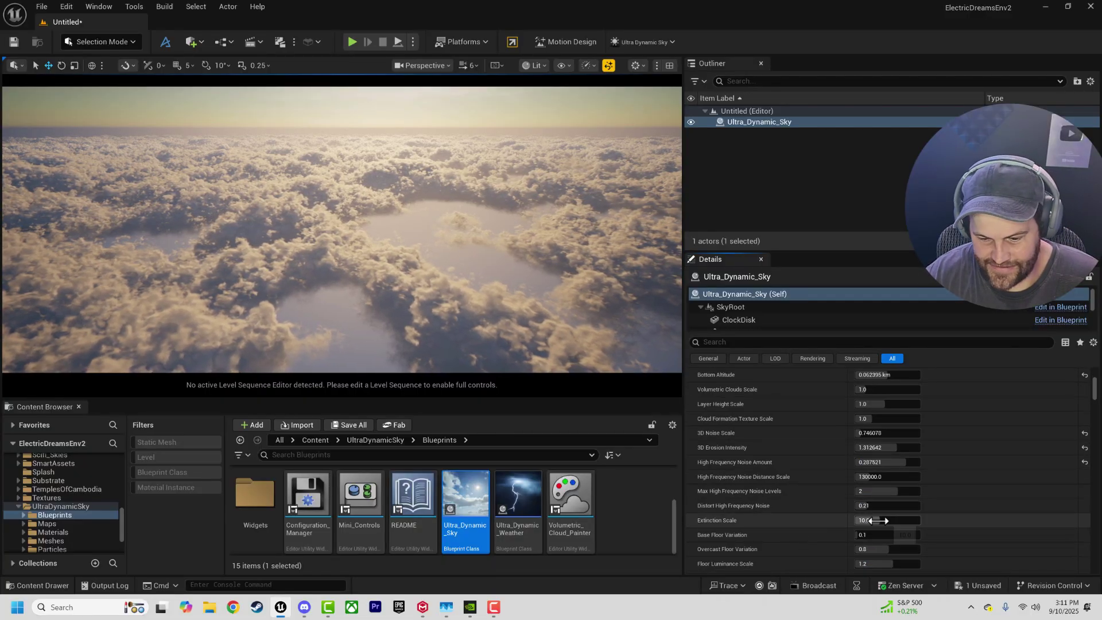
drag(886, 522, 858, 521)
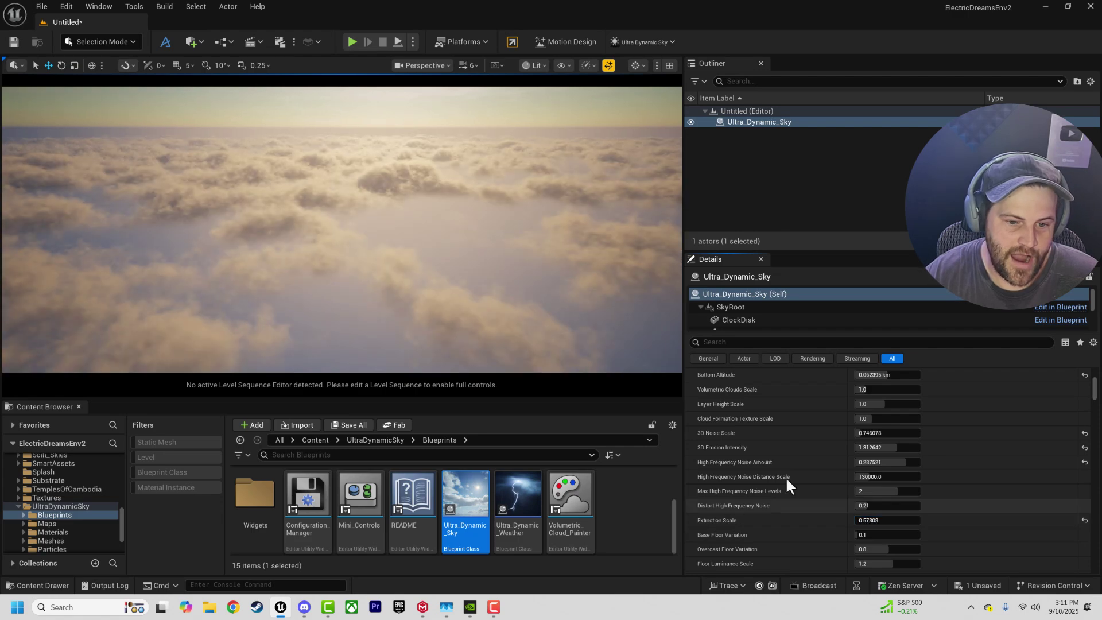
right_drag(488, 259, 478, 217)
key(q)
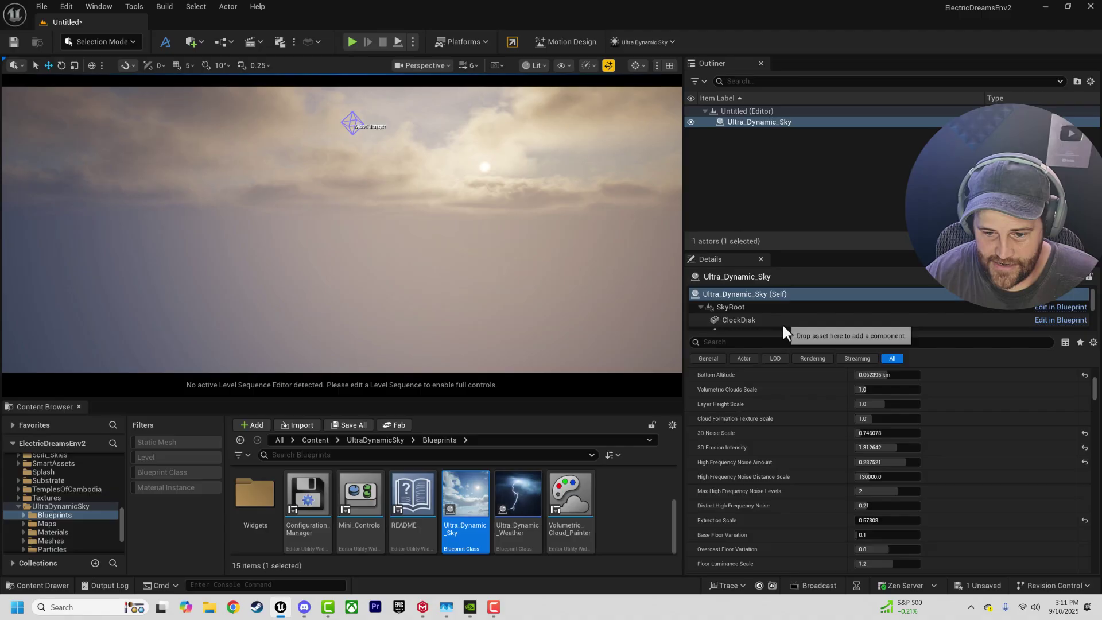
Filter the sky's properties by "layer" and enable Two Layers under Second Cloud Layer.
scroll(762, 484, down, 2)
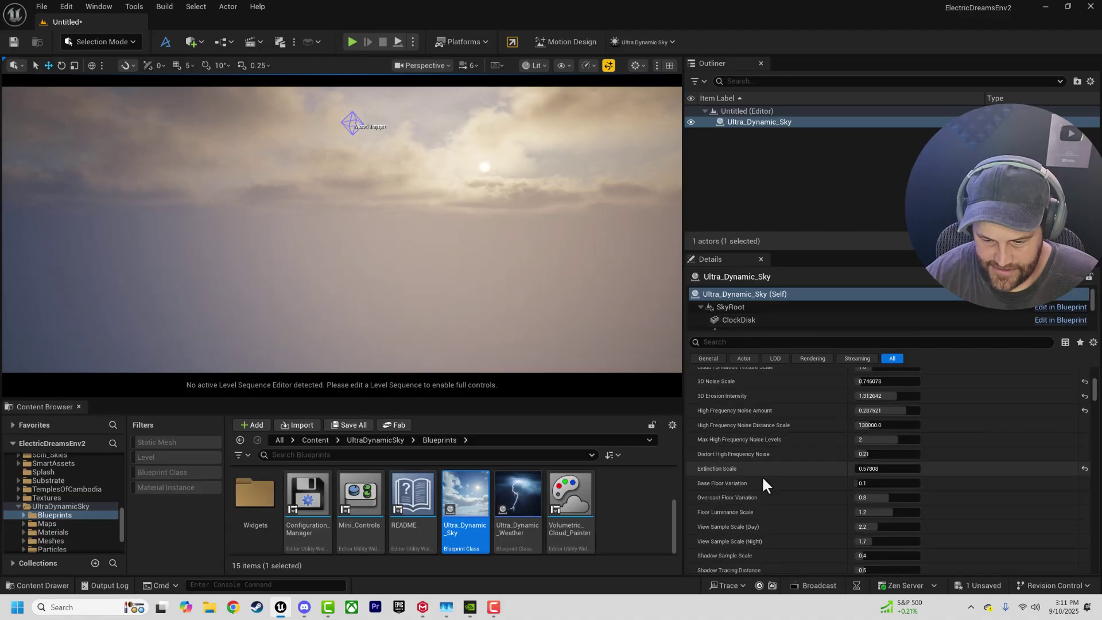
click(722, 345)
text(2nd)
click(858, 490)
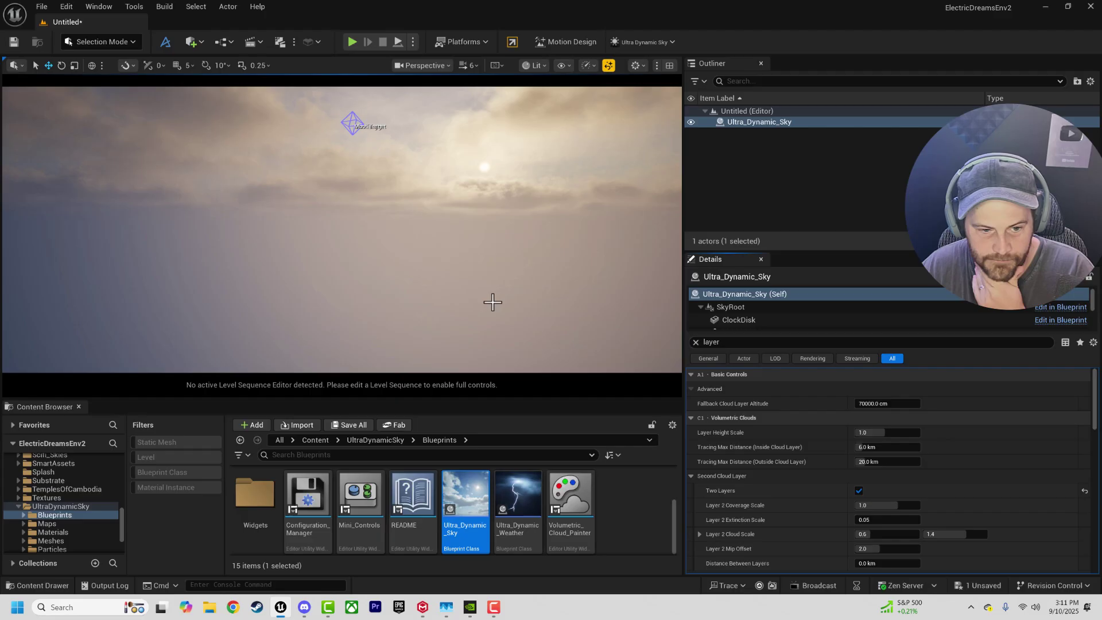
right_drag(492, 302, 532, 319)
key(e)
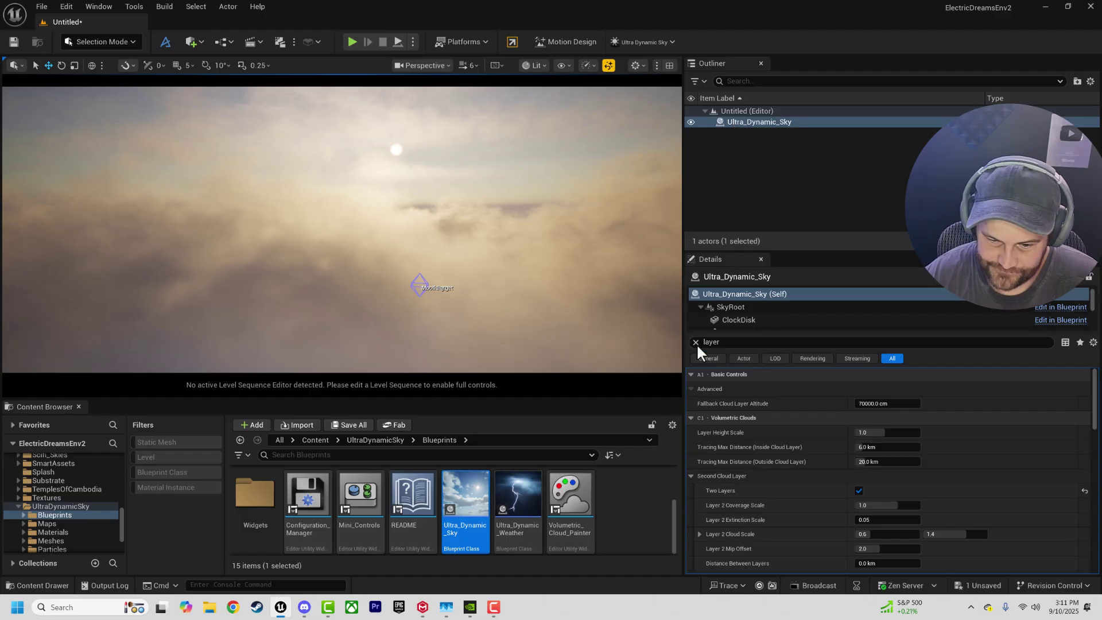
Clear the property filter and set the sky's Time Of Day to about 1774 for a sunset look.
click(696, 343)
scroll(814, 450, up, 2)
mouse_move(903, 476)
mouse_down()
mouse_move(866, 476)
mouse_move(903, 476)
mouse_up()
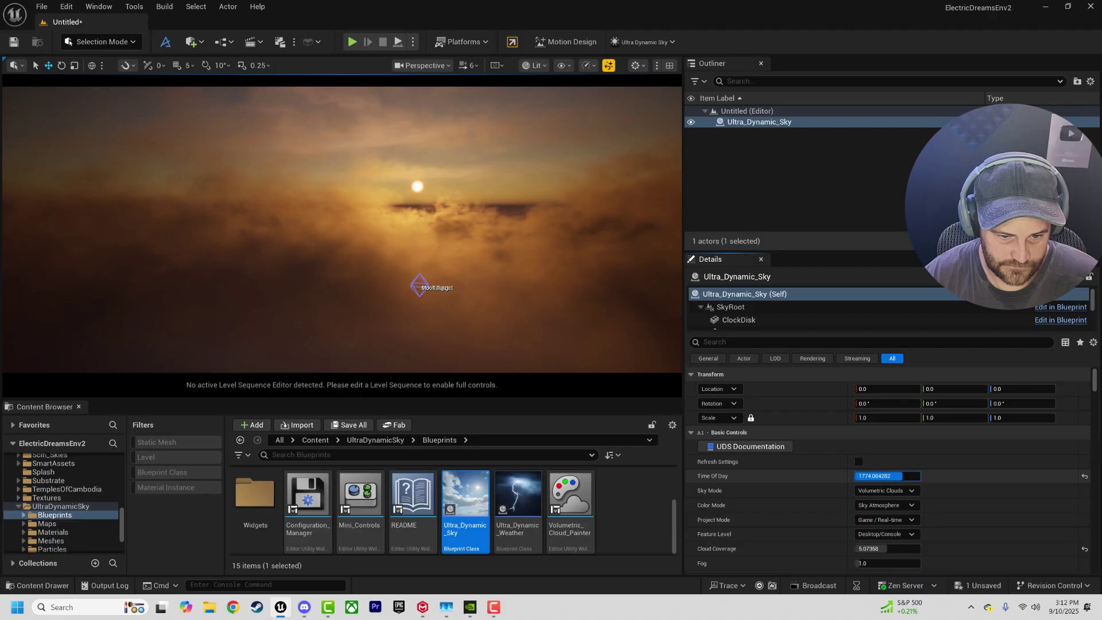
right_drag(530, 283, 471, 297)
key(s)
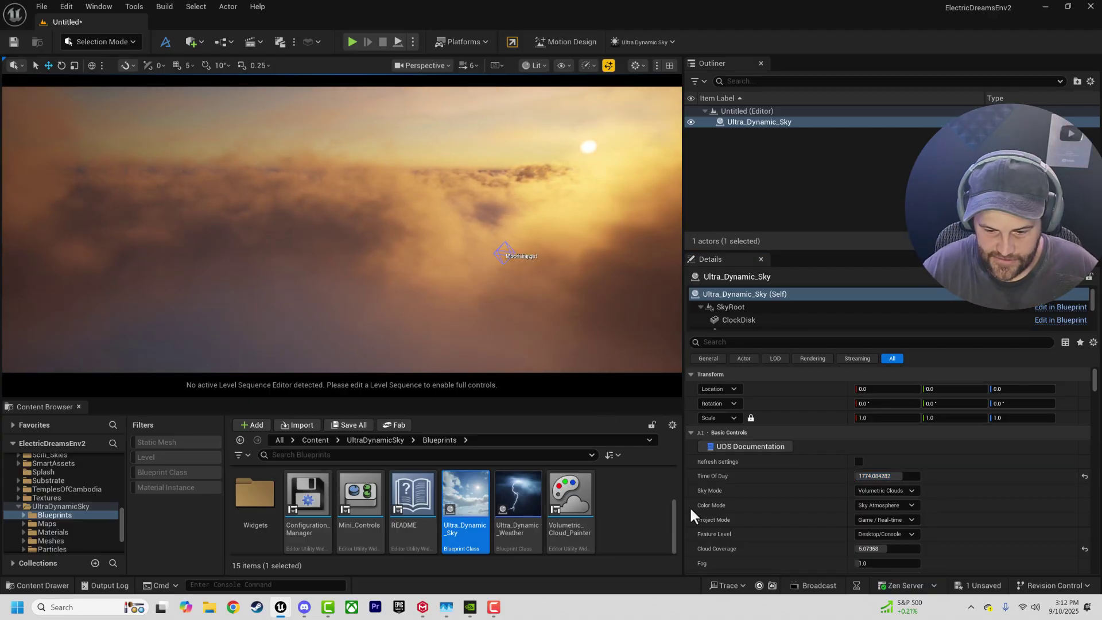
scroll(738, 508, down, 3)
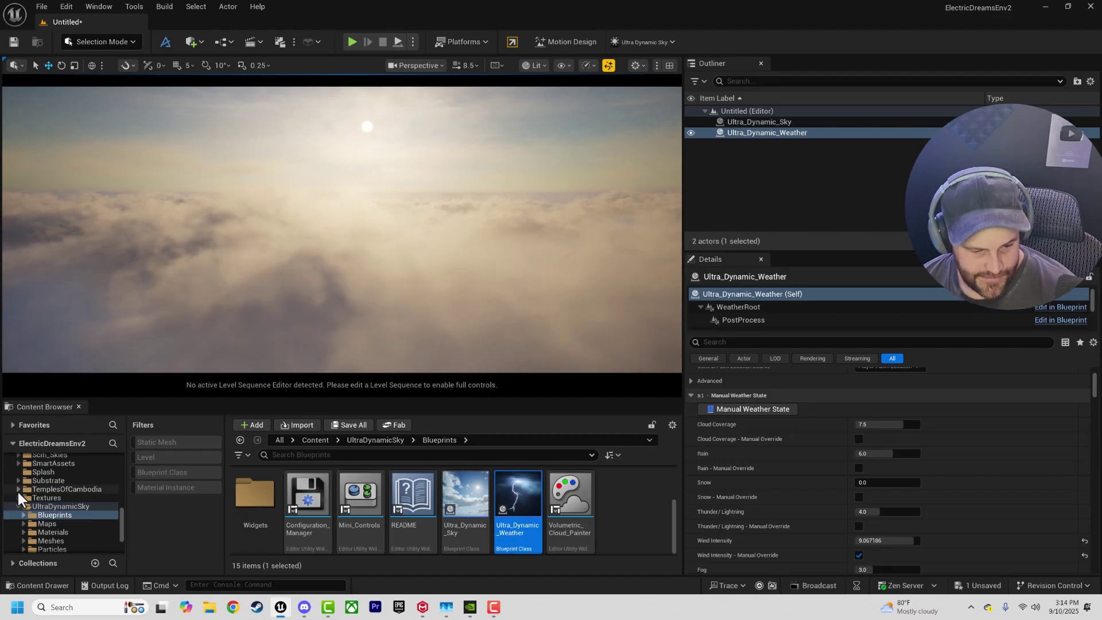
Browse the project's content folders for a building asset to place among the clouds.
scroll(35, 500, up, 2)
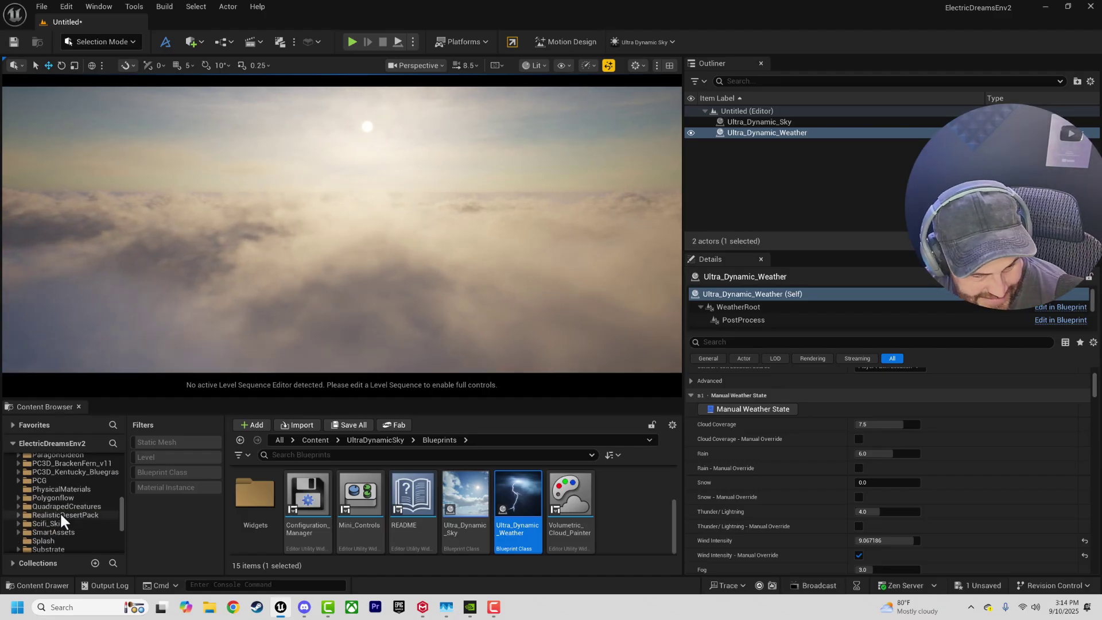
scroll(59, 512, up, 1)
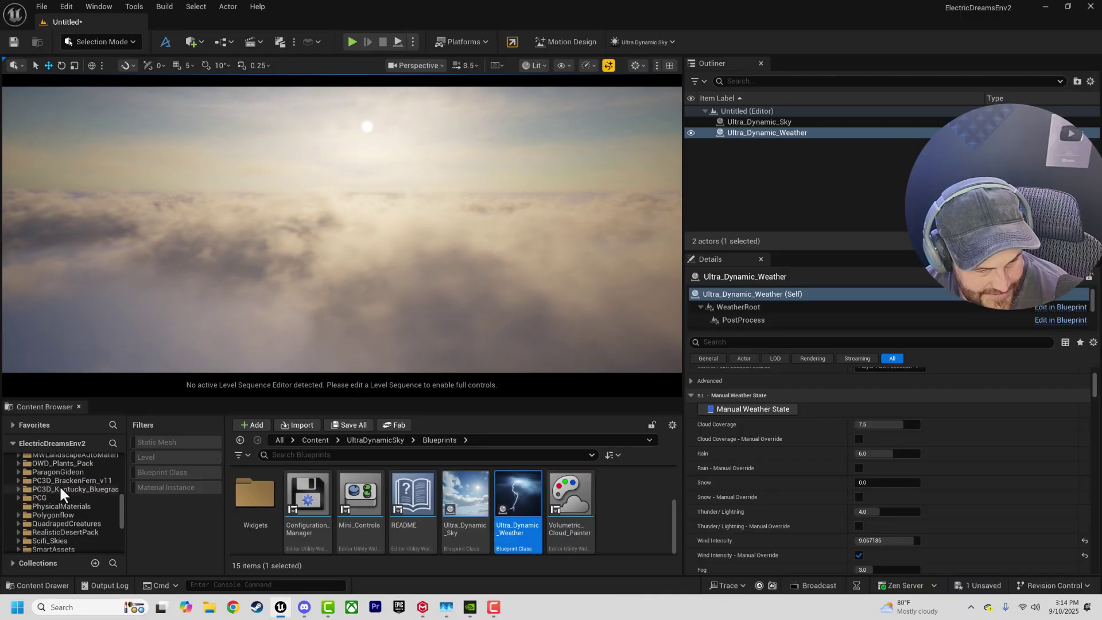
scroll(79, 504, down, 1)
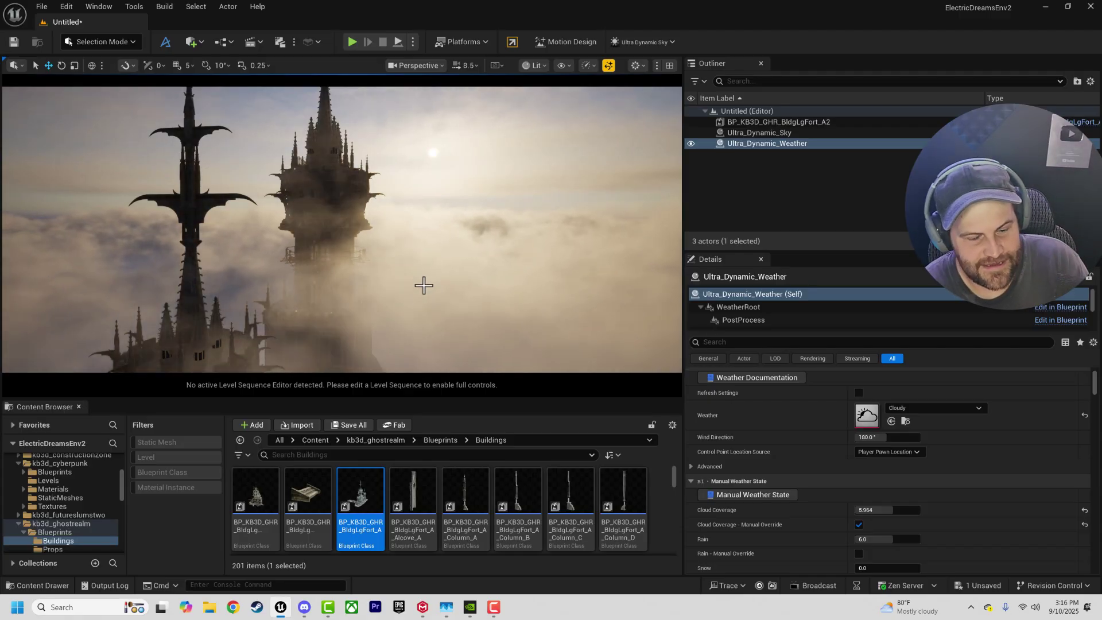
Filter the properties of Ultra_Dynamic_Weather and Ultra_Dynamic_Sky by "vol" and review their volumetric cloud settings.
right_drag(423, 285, 402, 282)
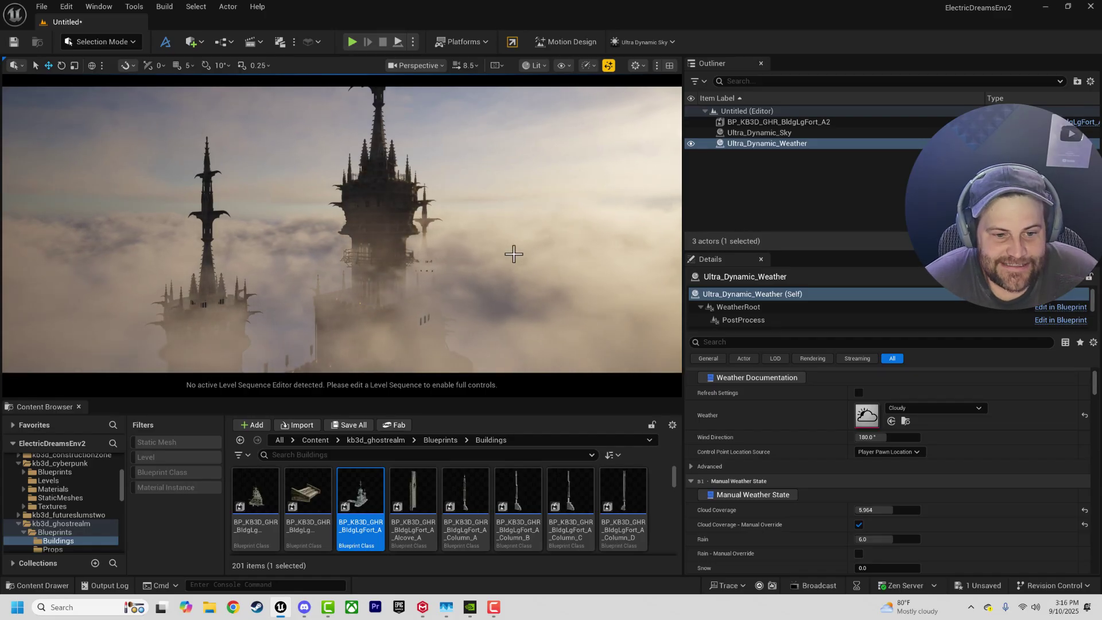
click(747, 342)
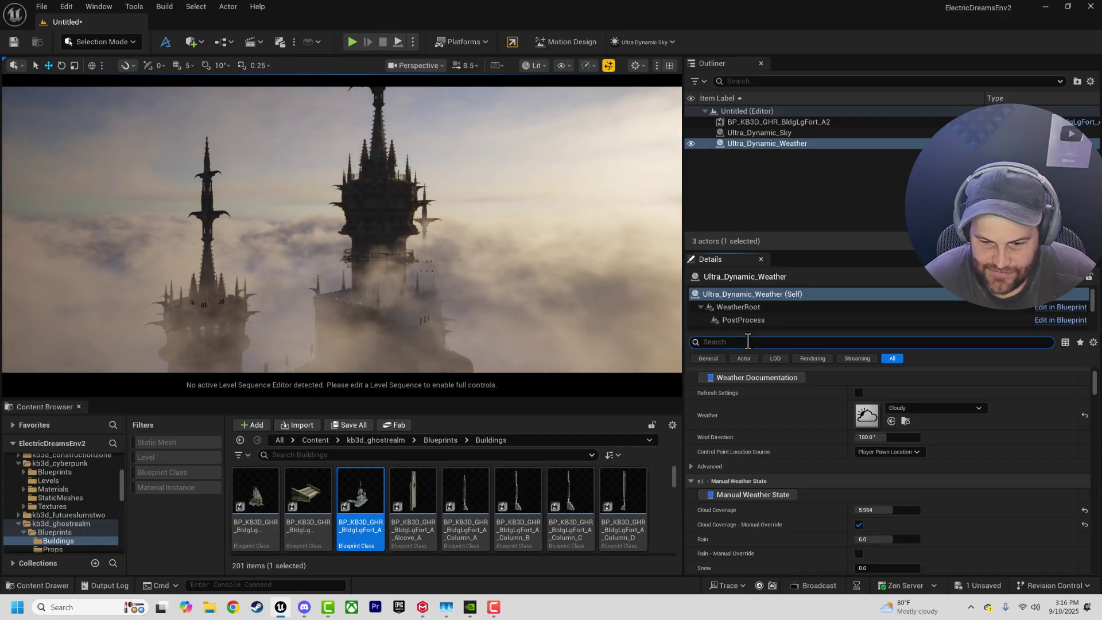
text(vol)
scroll(775, 507, down, 5)
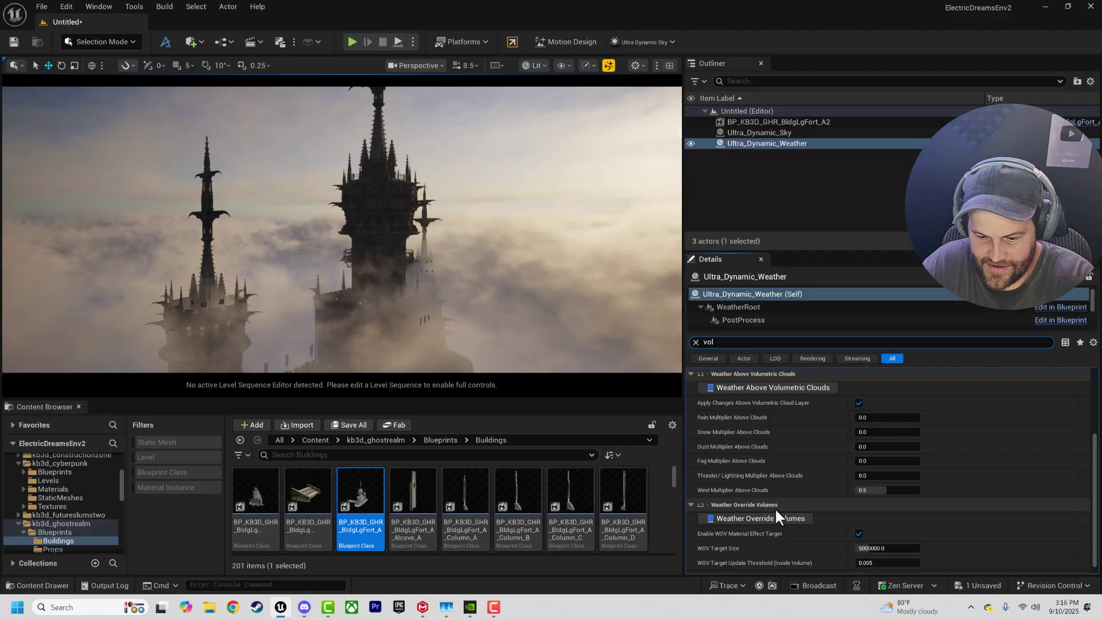
scroll(831, 476, up, 4)
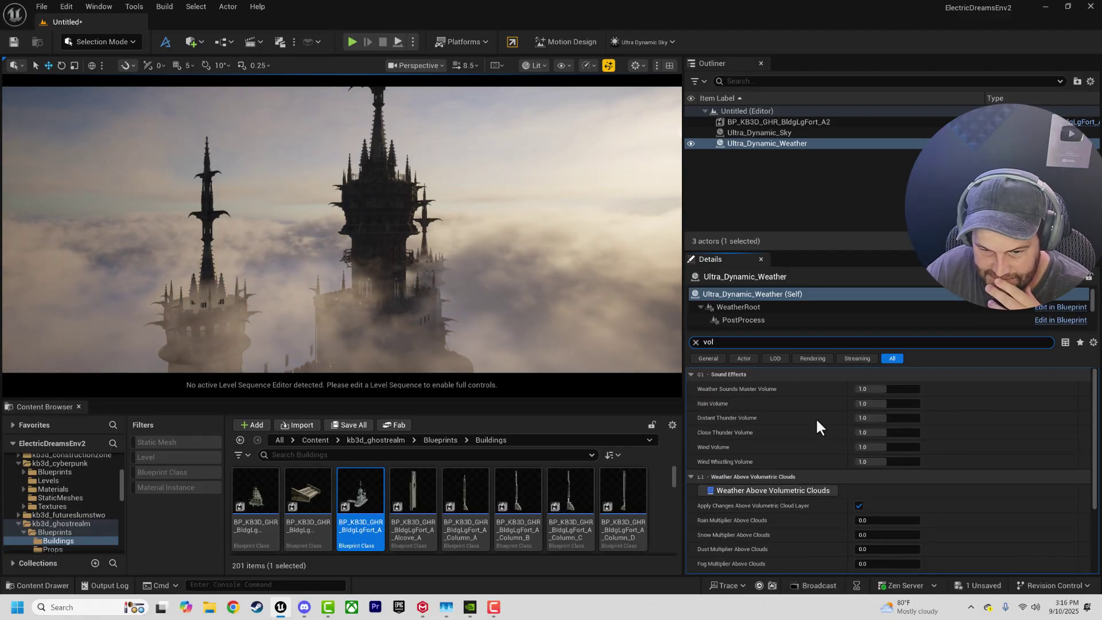
click(746, 133)
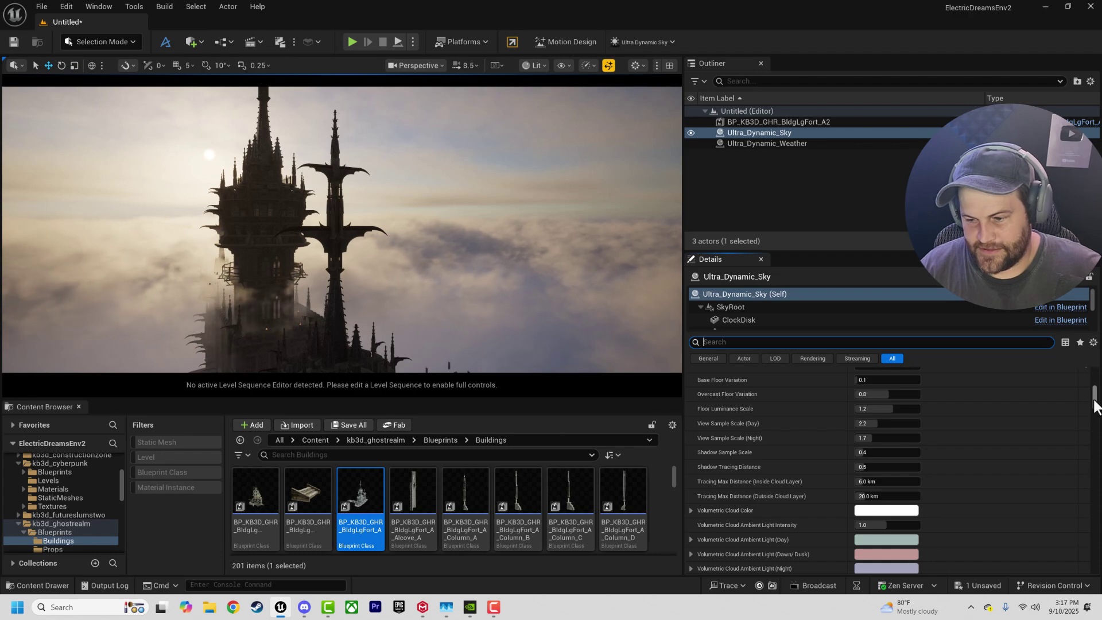
drag(1095, 402, 1090, 353)
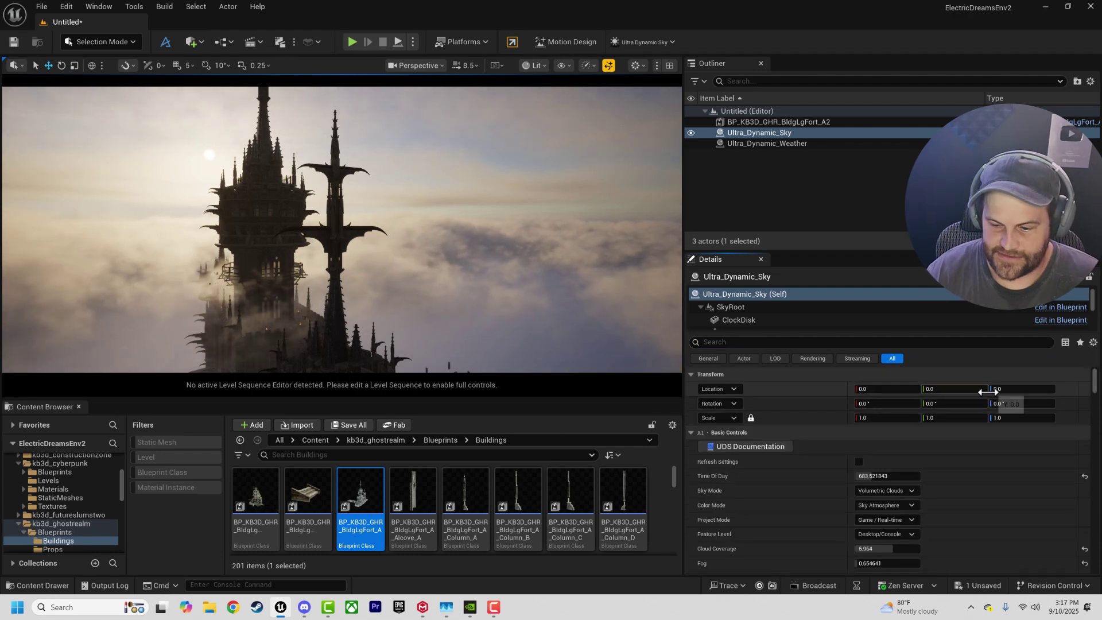
Set the Ultra_Dynamic_Sky's Z rotation to 4 degrees, try a 2-degree roll and undo it.
drag(998, 404, 1029, 403)
key(ctrl+z)
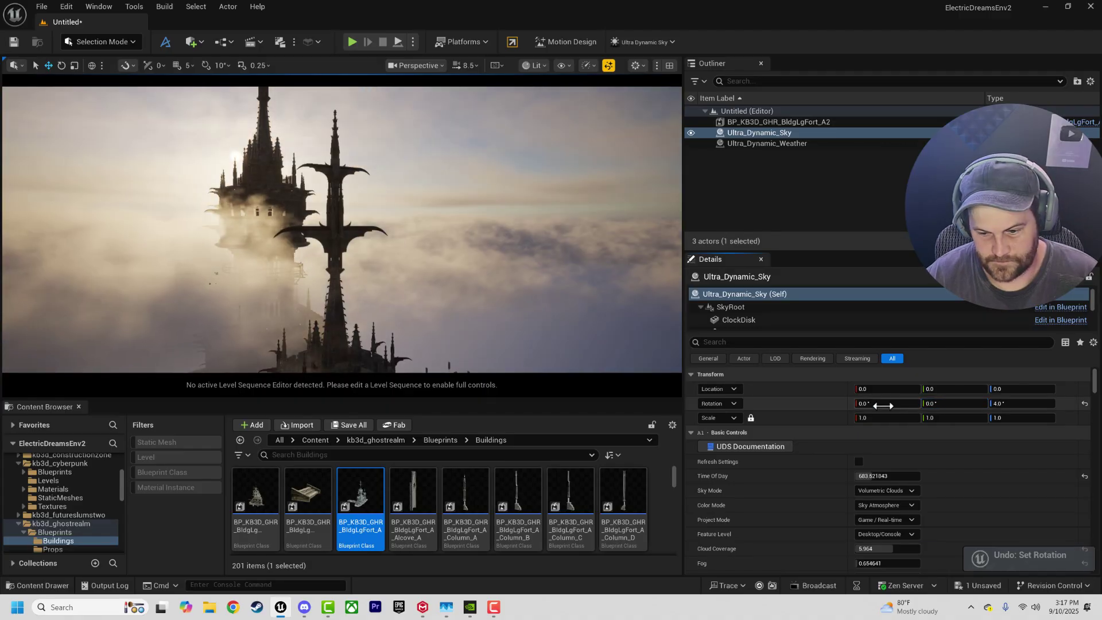
mouse_move(888, 404)
mouse_down()
mouse_move(898, 403)
mouse_move(886, 404)
mouse_up()
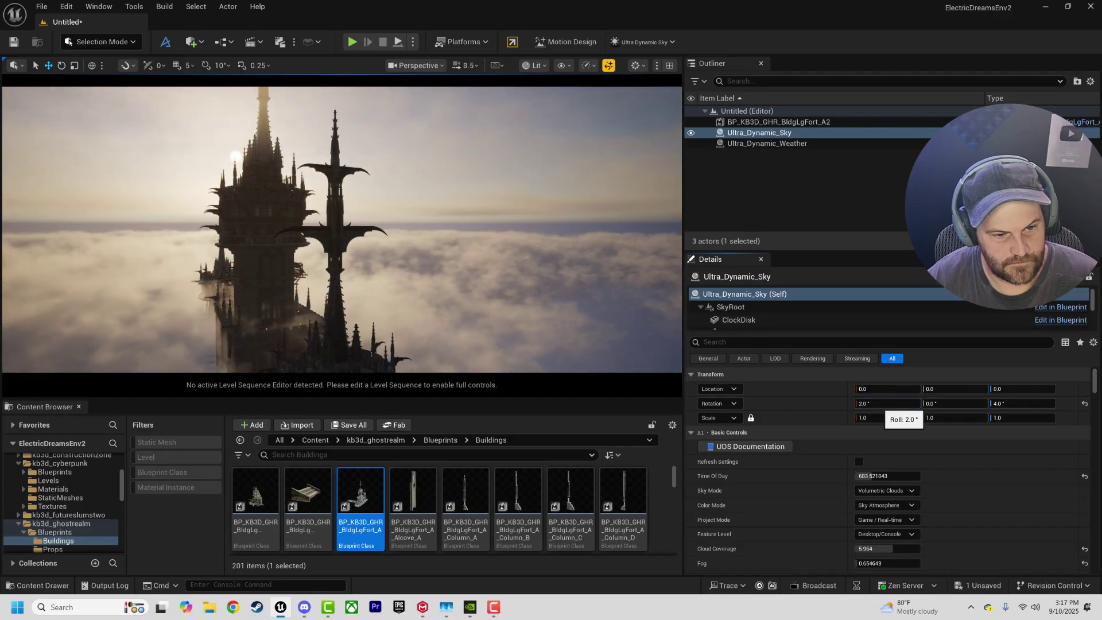
key(ctrl+z)
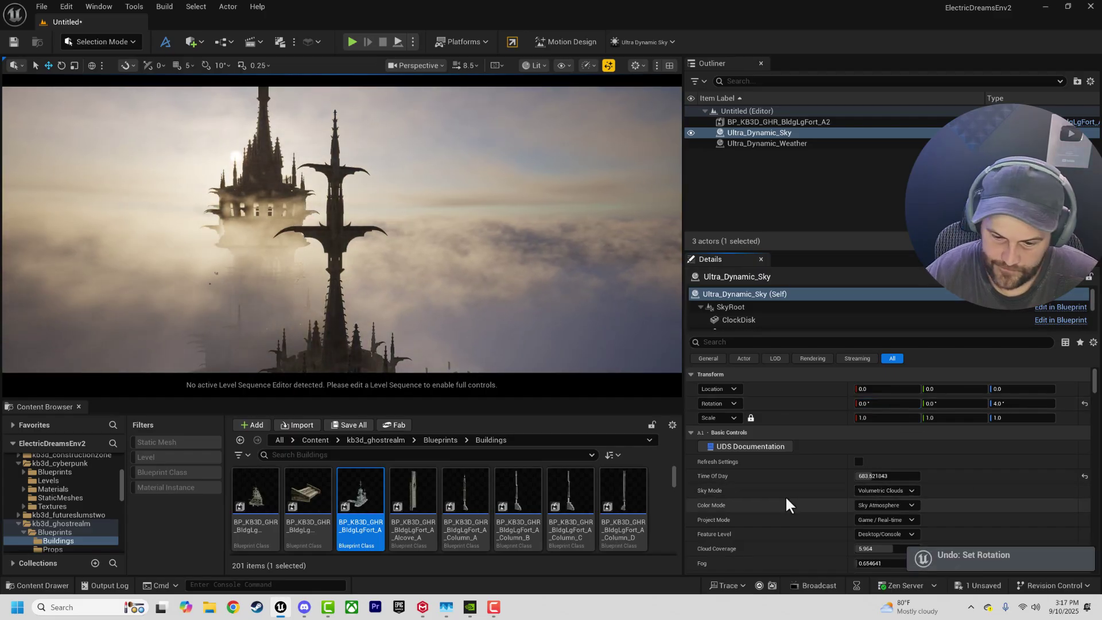
Set the Ultra_Dynamic_Sky's Time Of Day to about 691.
mouse_move(887, 476)
mouse_down()
mouse_move(861, 476)
mouse_move(919, 476)
mouse_move(882, 476)
mouse_up()
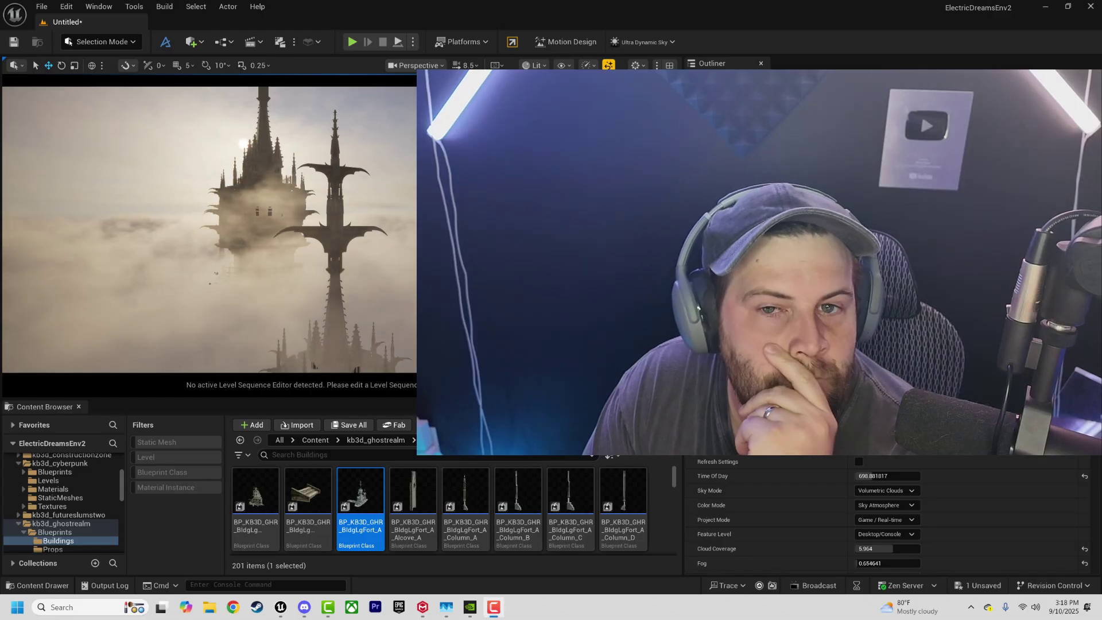